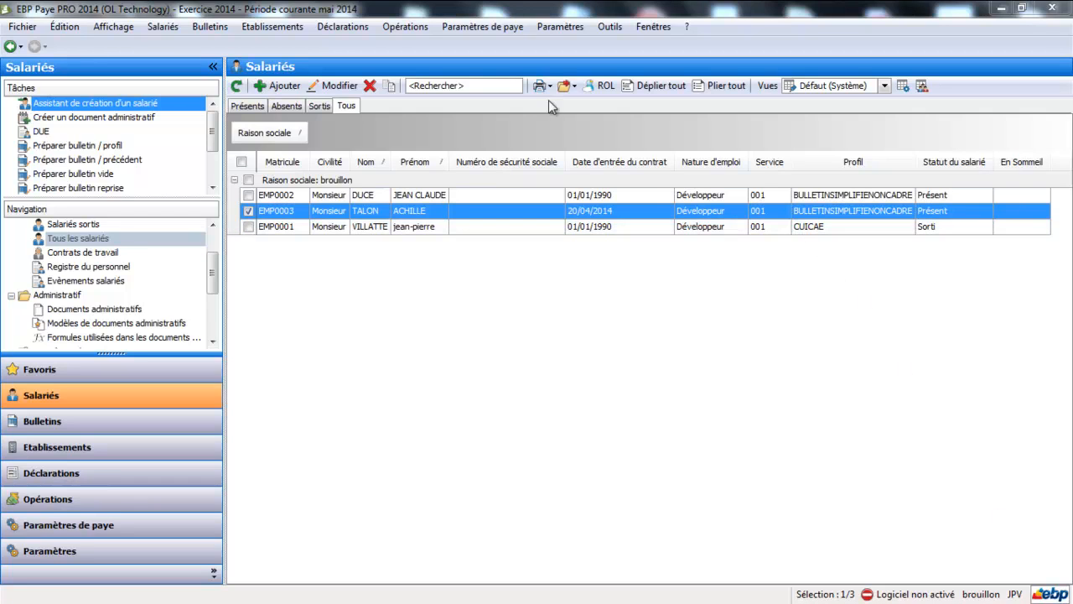
Review the DIF / RTT settings in the establishment record "brouillon" and close the record.
click(273, 27)
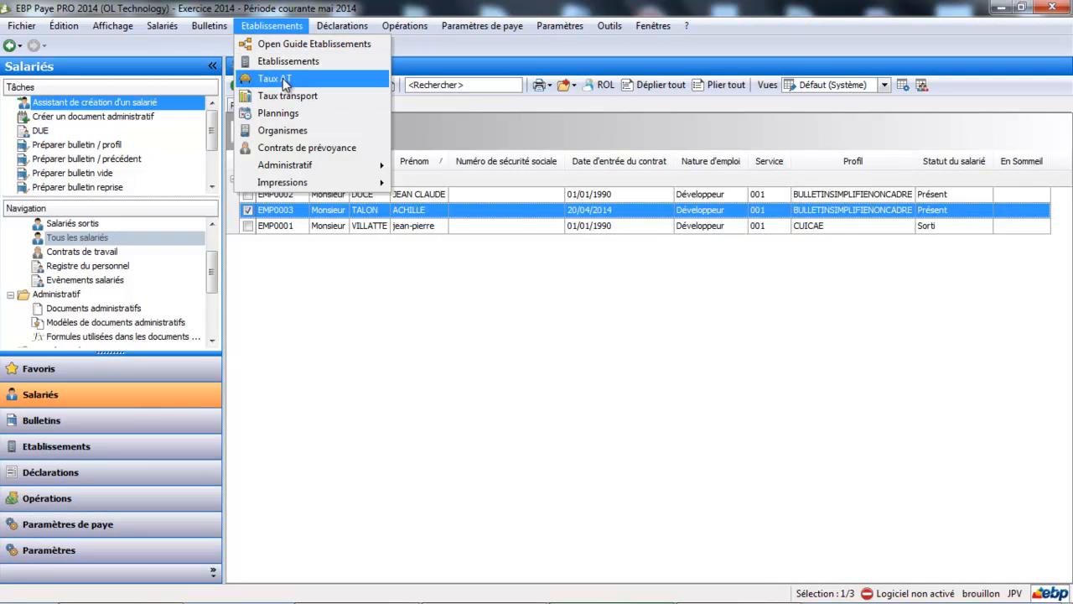
click(286, 66)
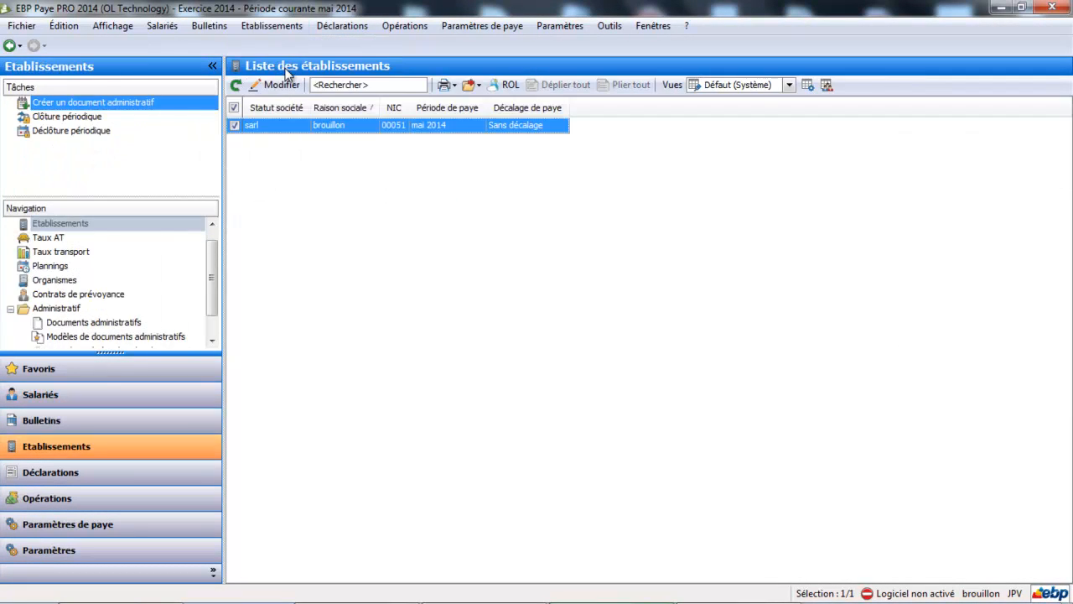
double_click(312, 128)
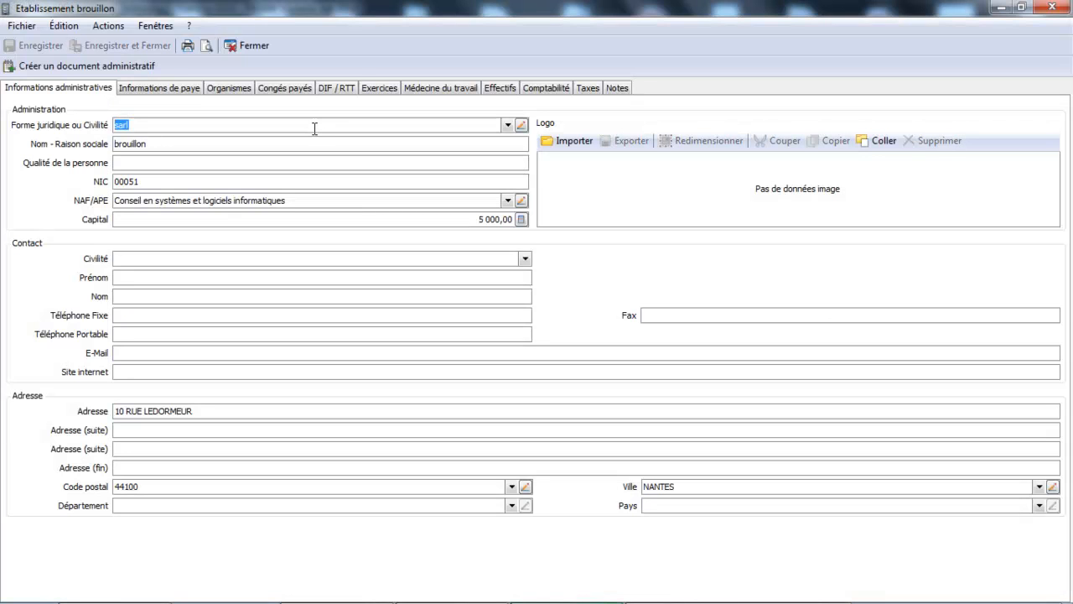
click(332, 88)
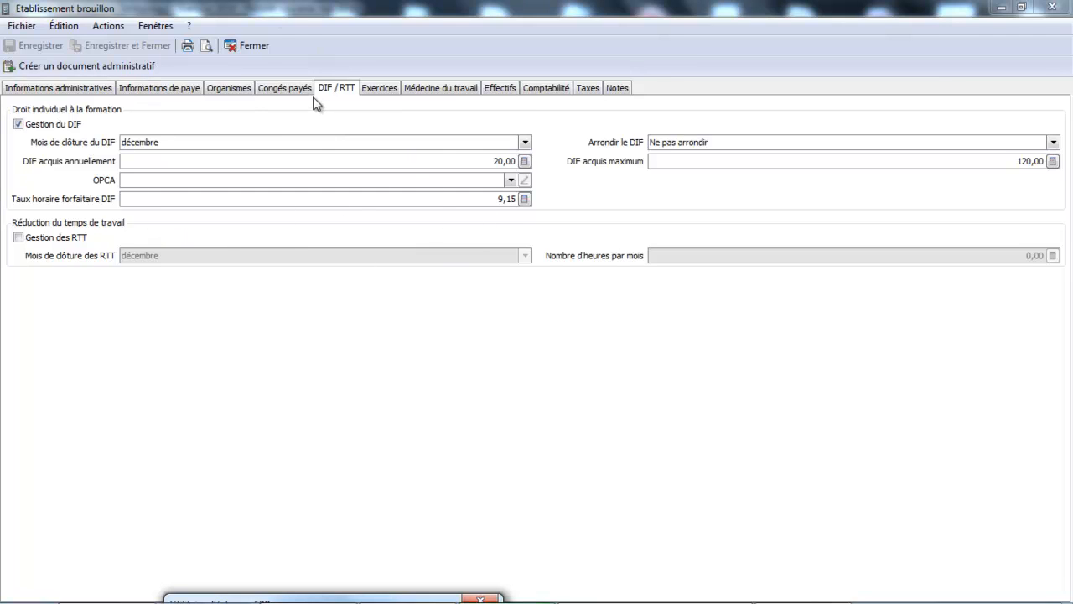
click(252, 45)
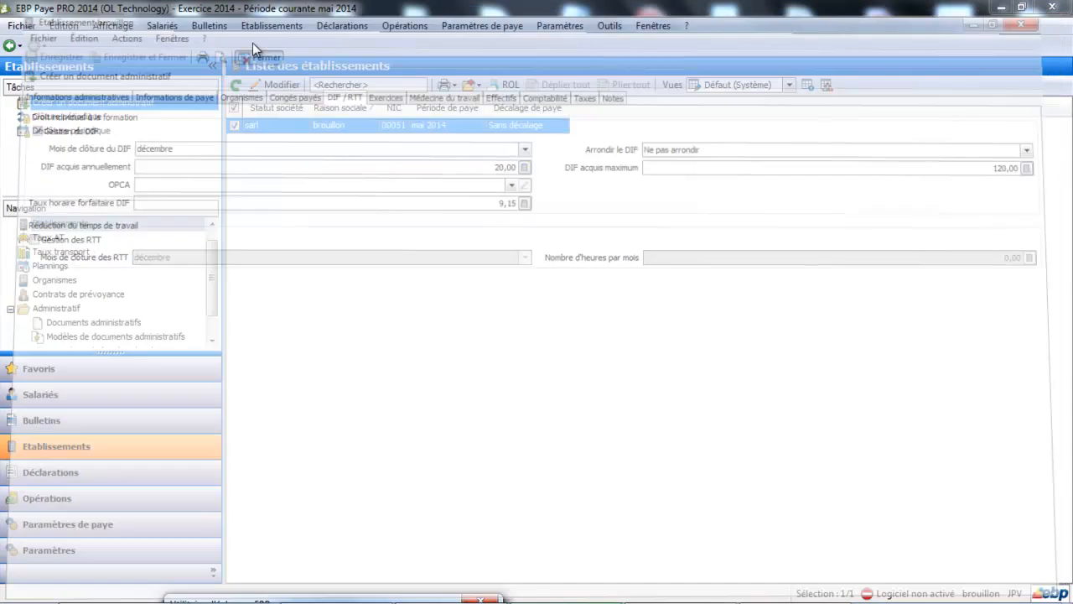
Set Gestion du DIF to Oui in the CP / DIF / RTT settings of the first listed employee.
click(101, 403)
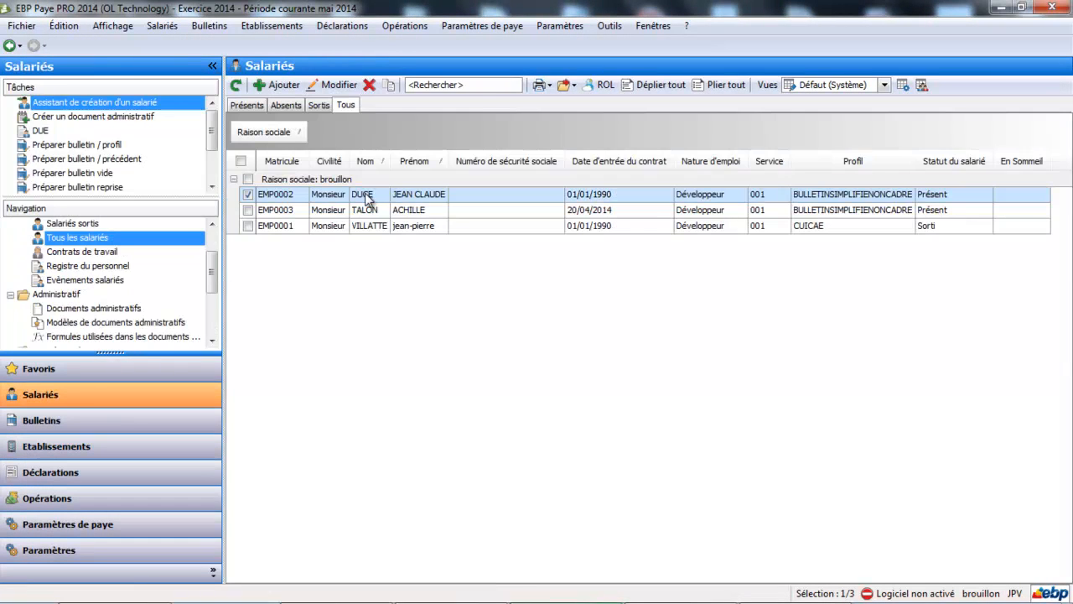
double_click(366, 195)
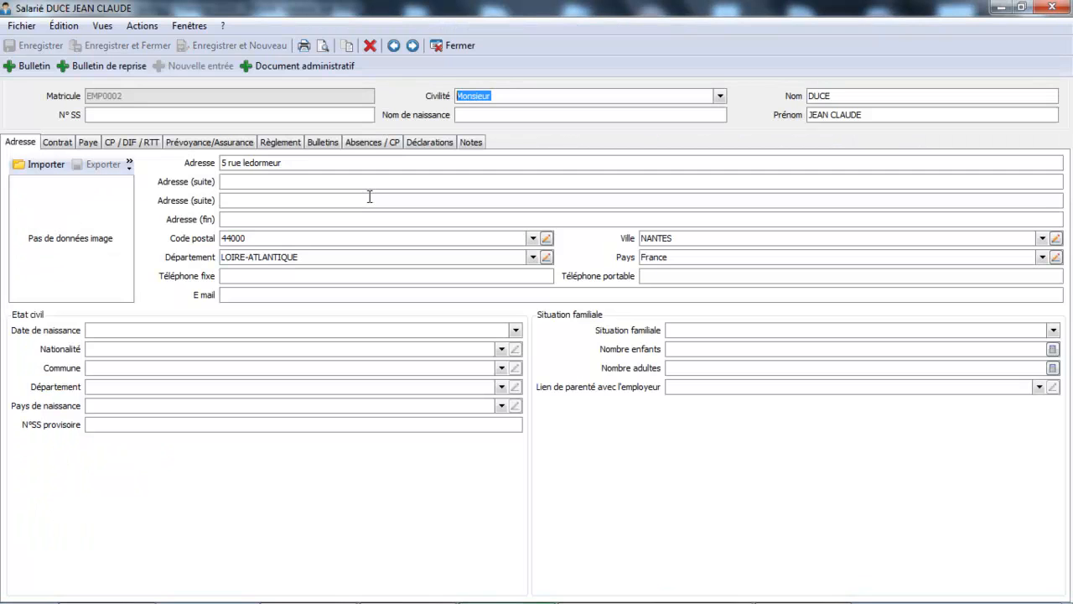
click(120, 143)
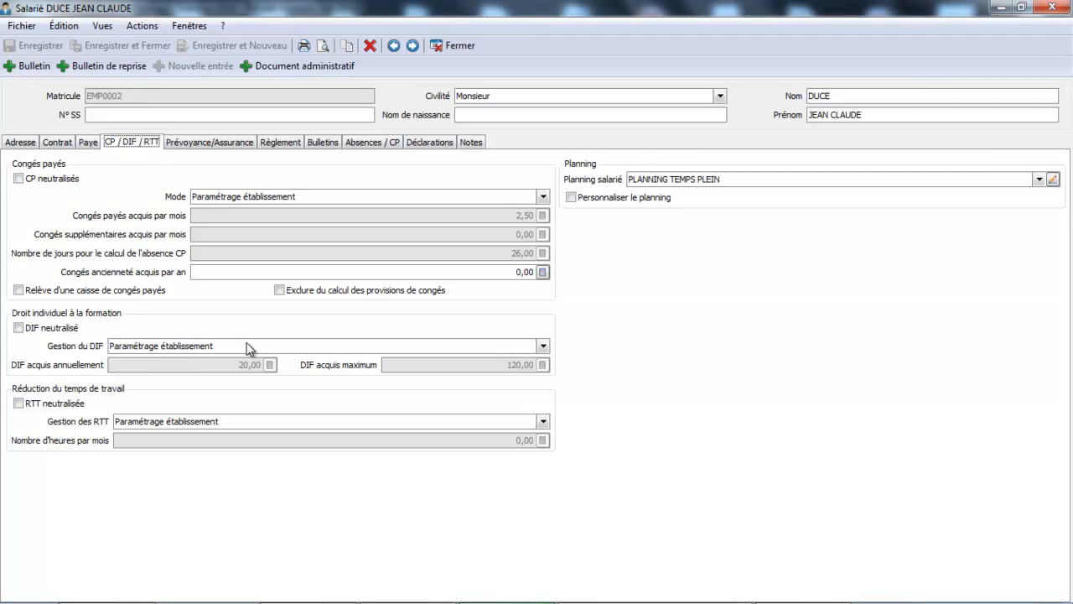
click(544, 346)
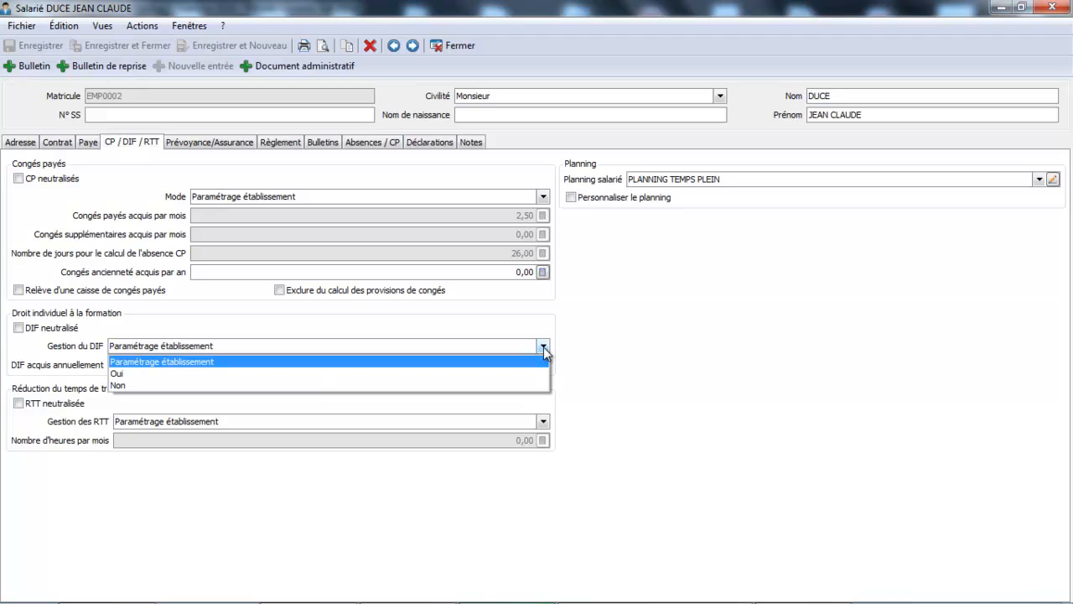
click(318, 374)
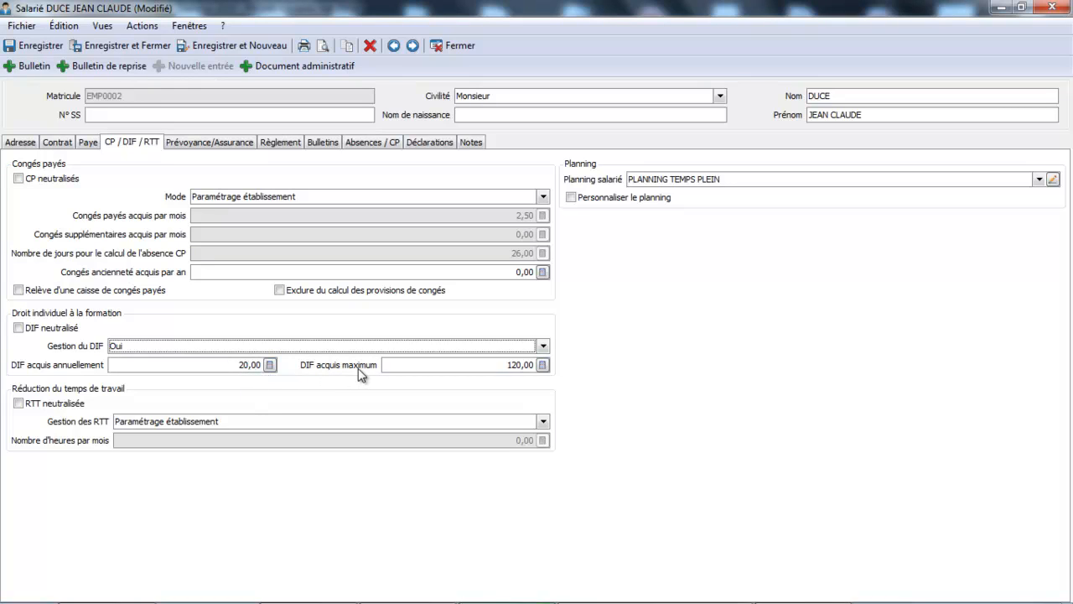
Return the employee's Gestion du DIF to Paramétrage établissement and close the record without saving.
click(544, 346)
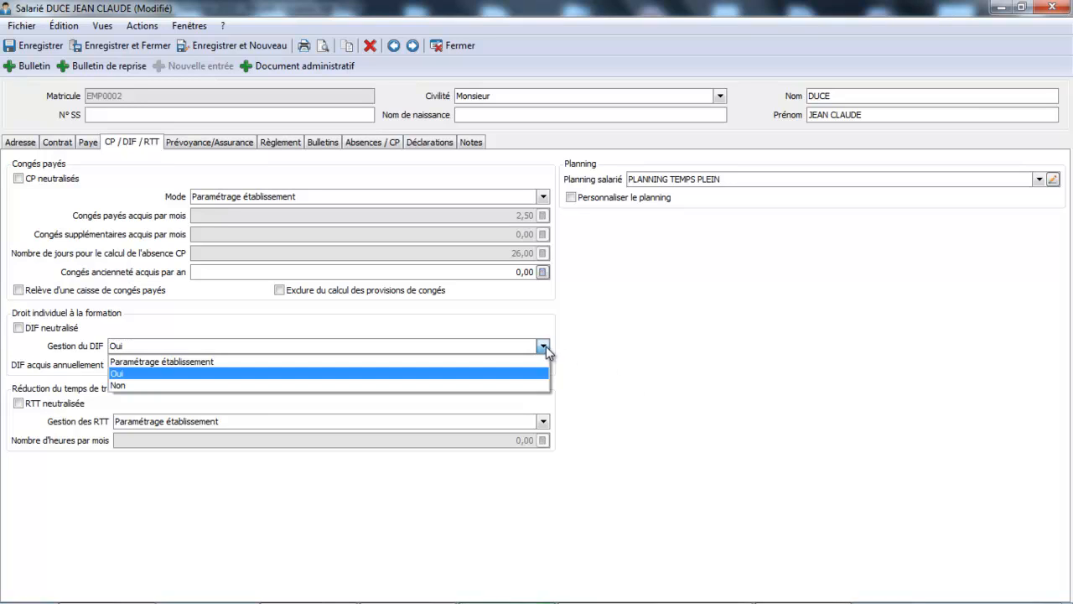
click(517, 364)
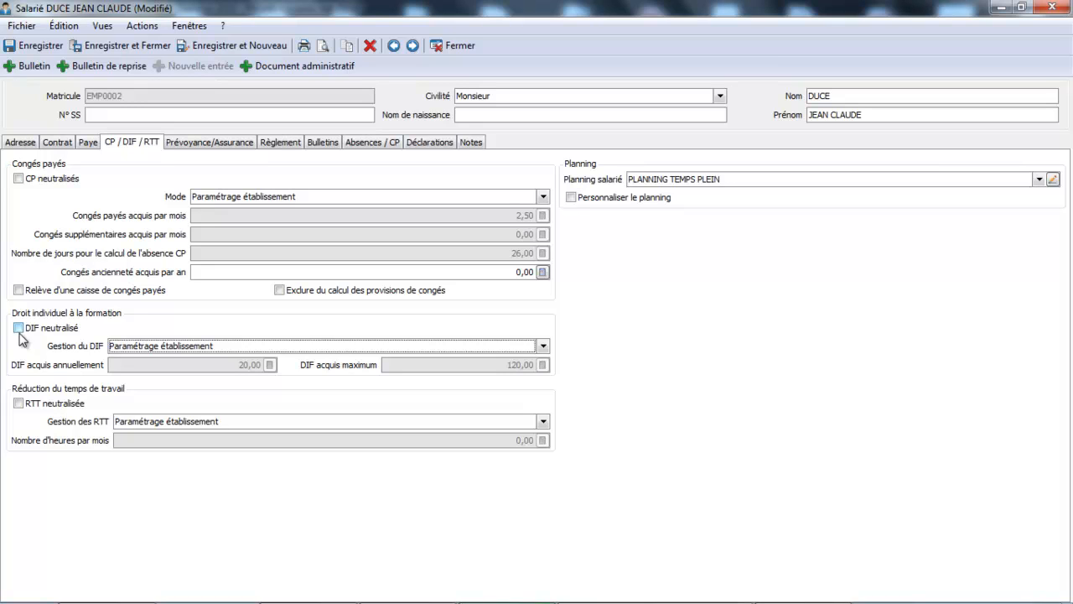
click(457, 47)
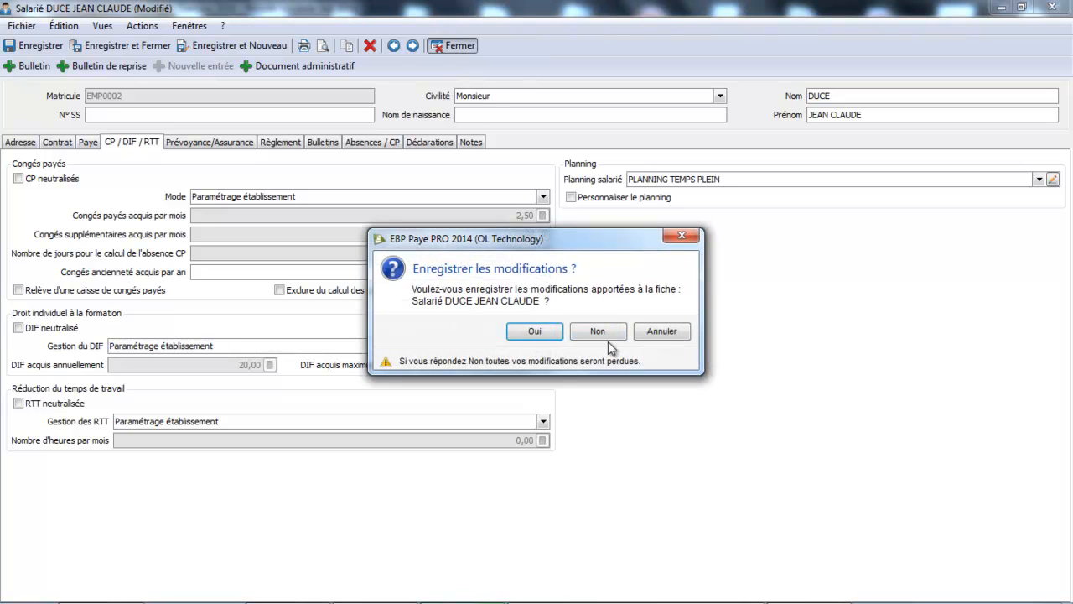
click(607, 336)
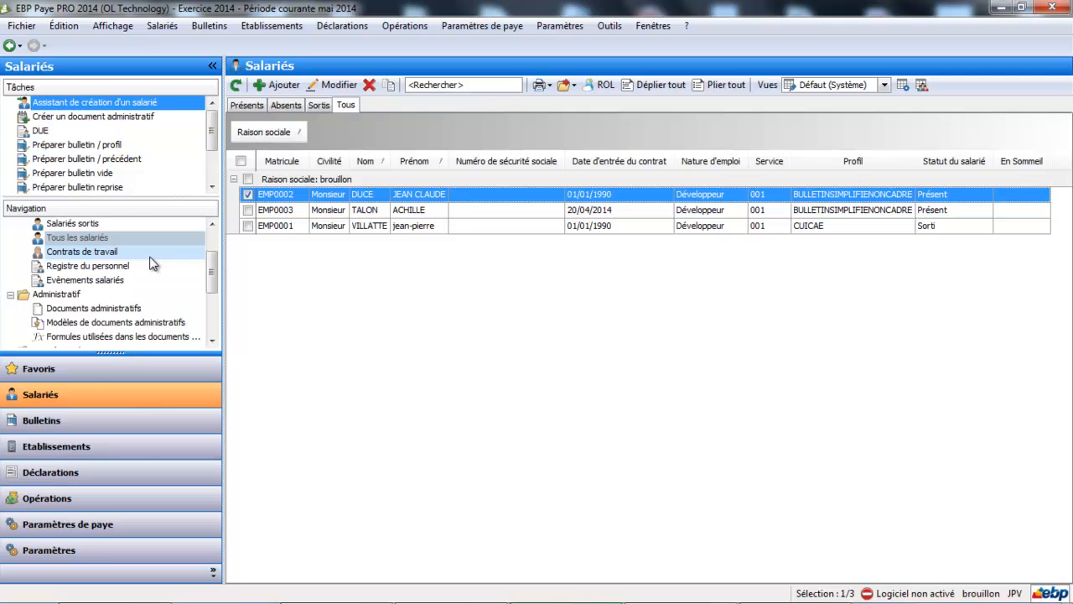
Open the second listed employee's May 2014 payslip and display its Droit individuel à la formation (DIF) details.
click(78, 427)
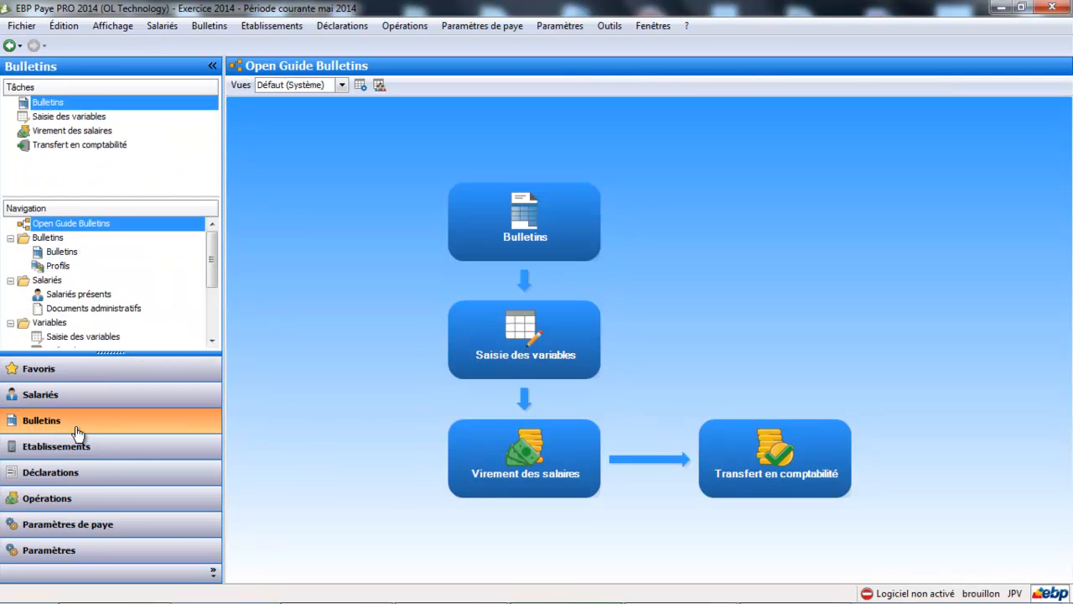
click(76, 252)
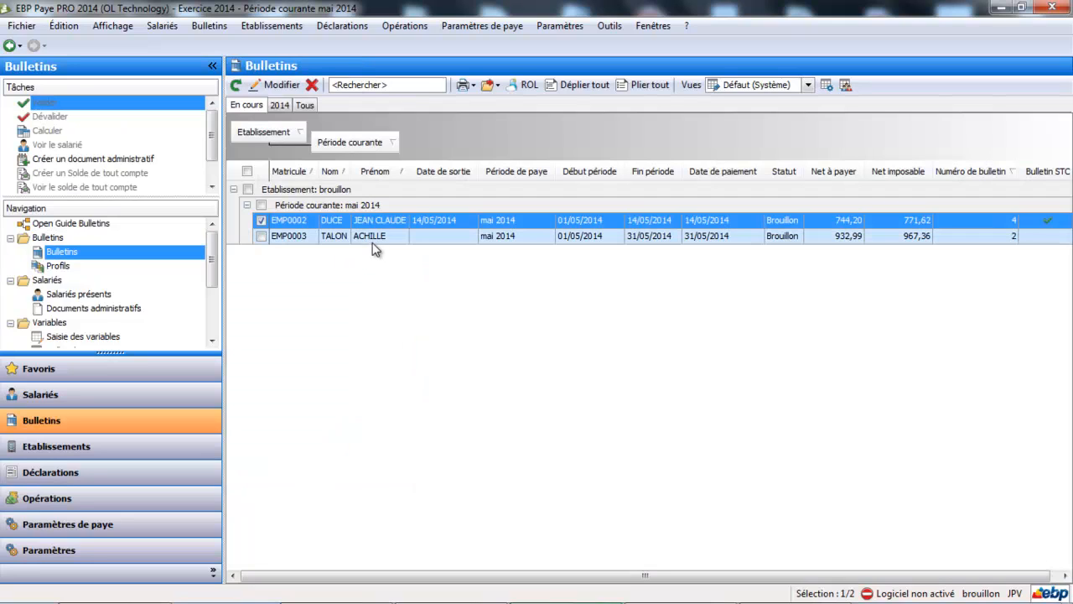
click(379, 238)
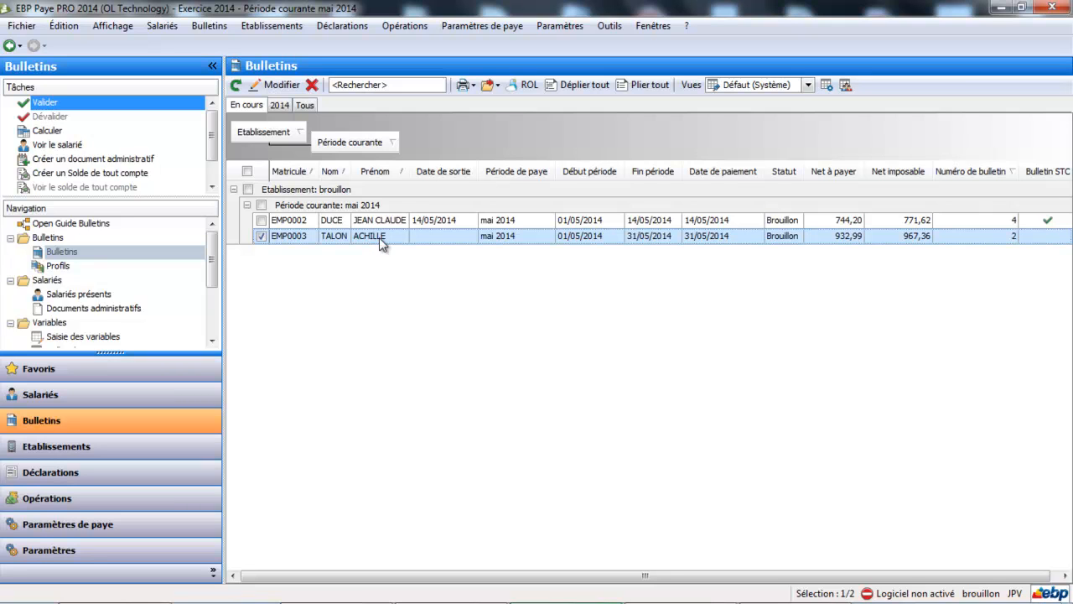
double_click(379, 237)
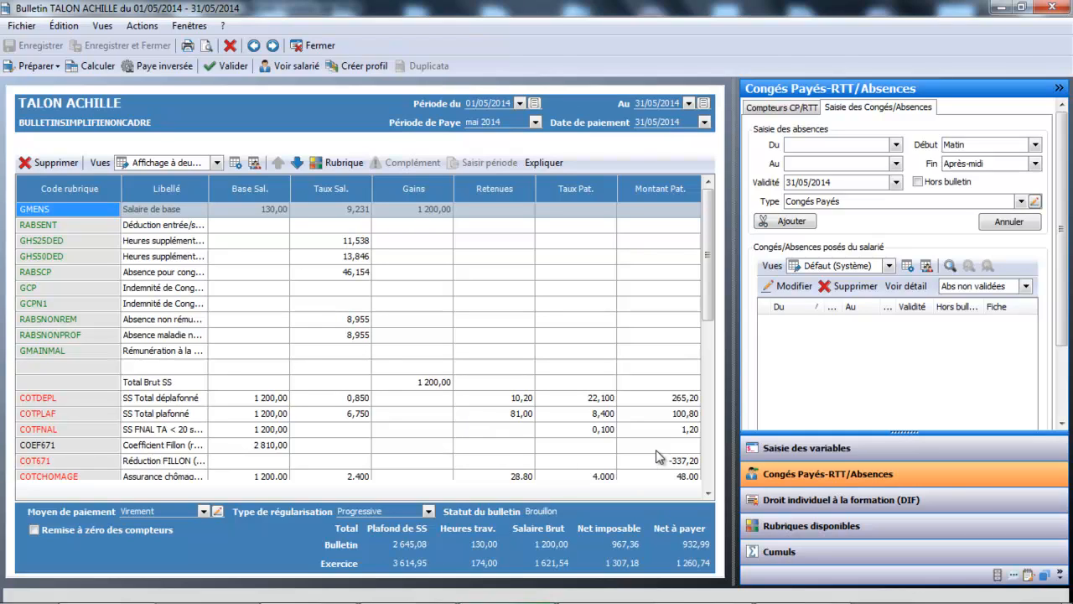
click(797, 503)
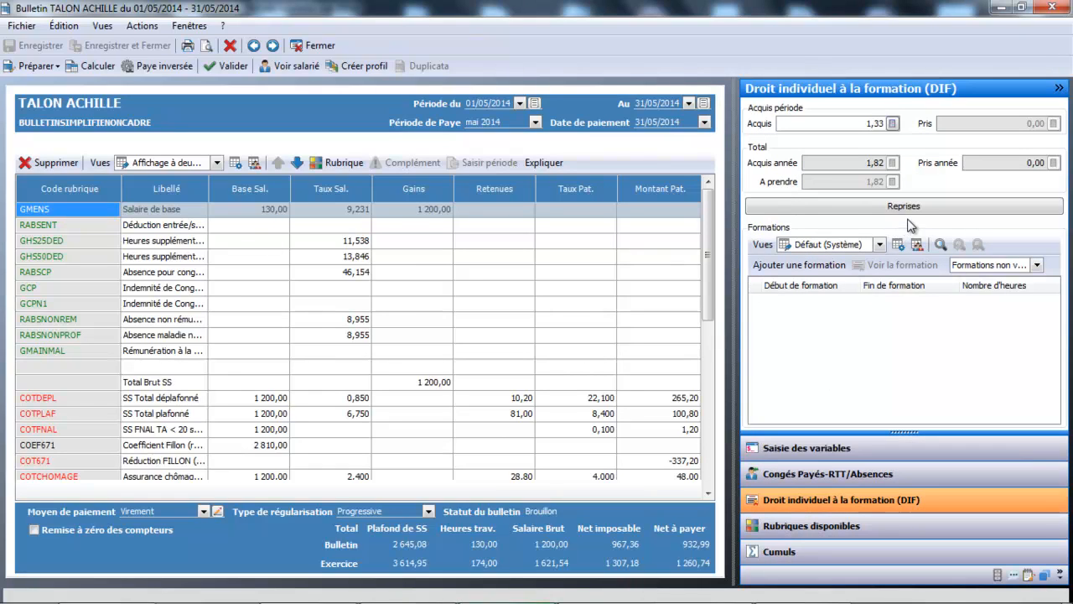
Enter a DIF Acquis carry-over of 40 for the year in the payslip's Reprises DIF.
click(914, 208)
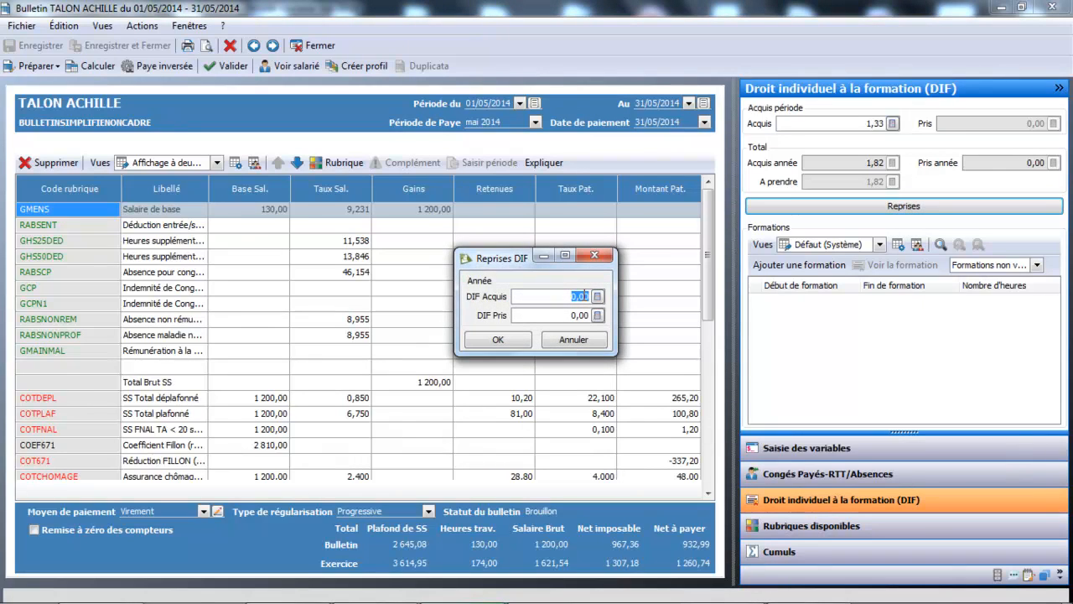
text(40)
mouse_move(562, 317)
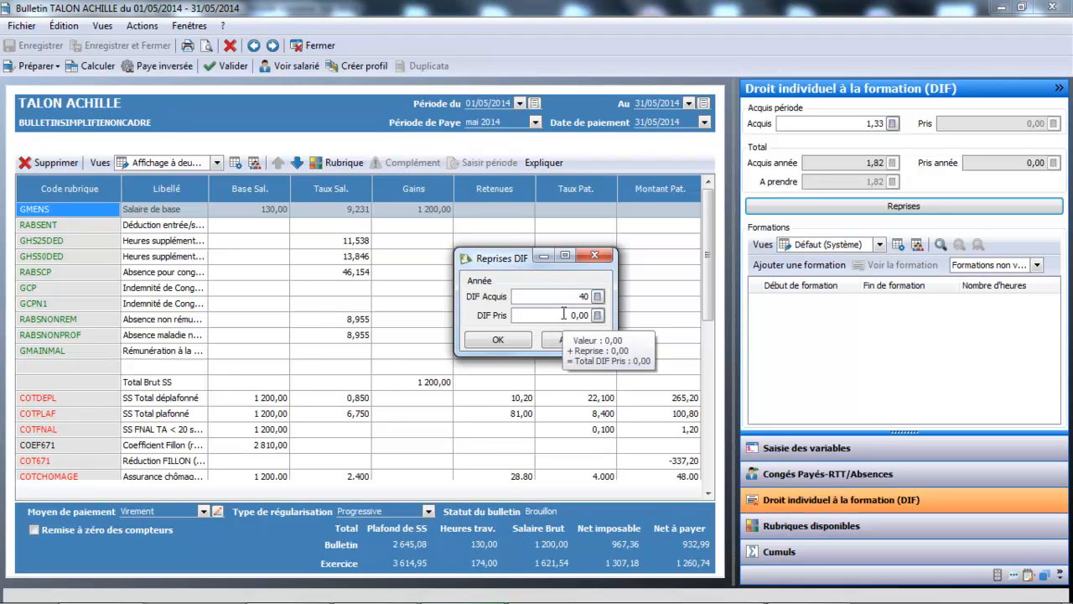
click(518, 344)
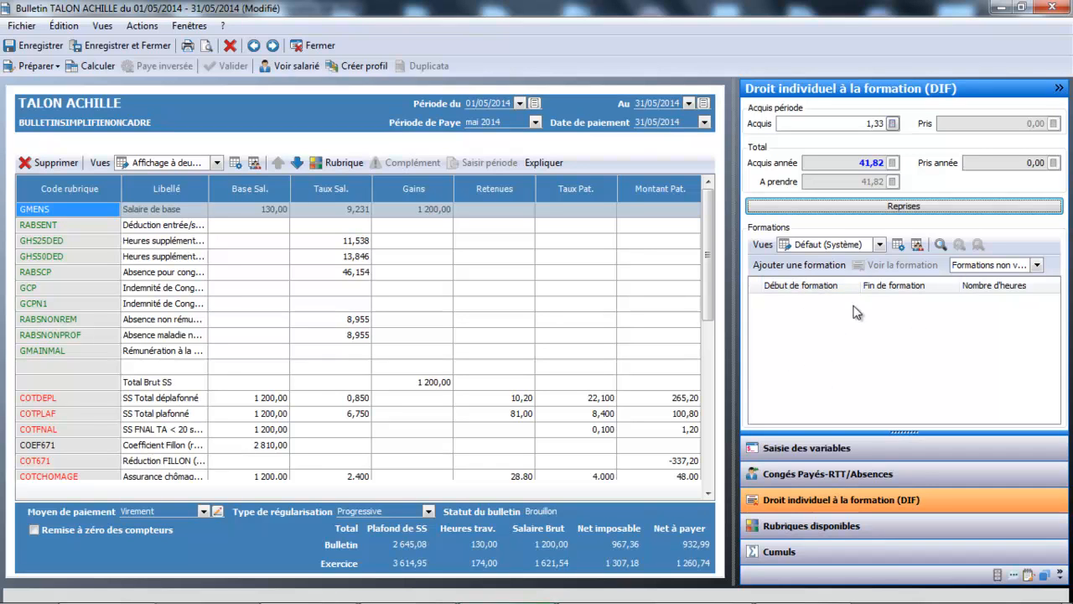
Add a DIF training for the employee from 05/05/2014 to 07/05/2014 with 21 hours.
click(833, 266)
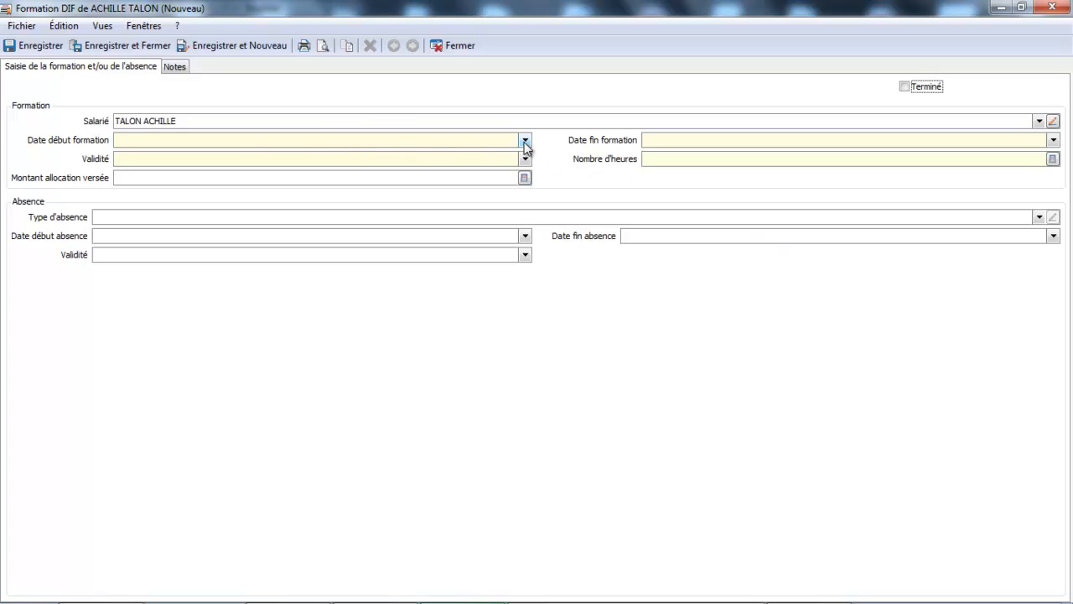
click(525, 140)
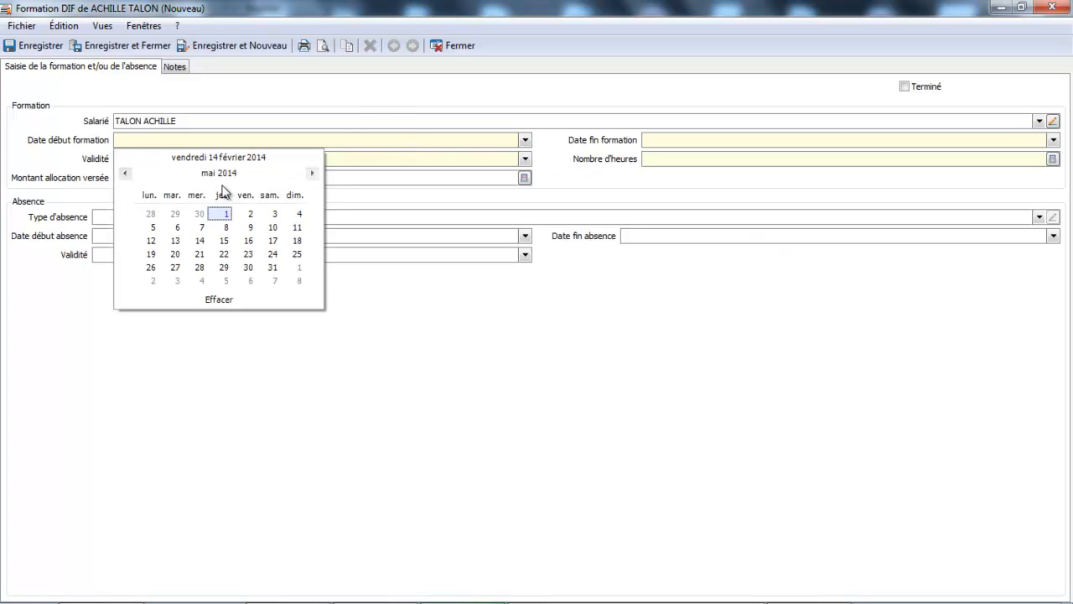
click(153, 226)
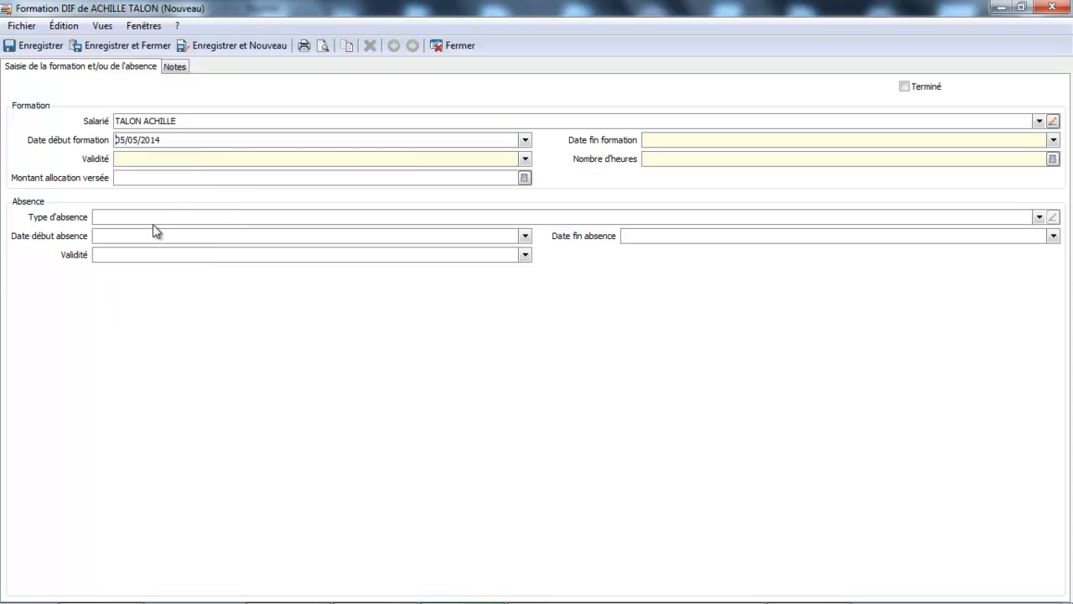
click(1054, 141)
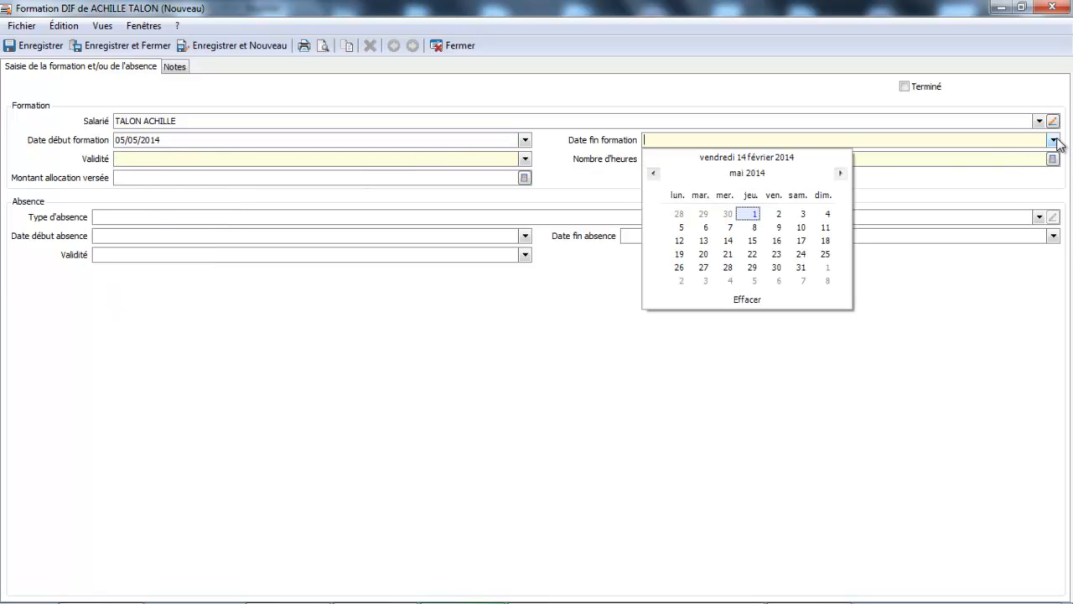
click(729, 227)
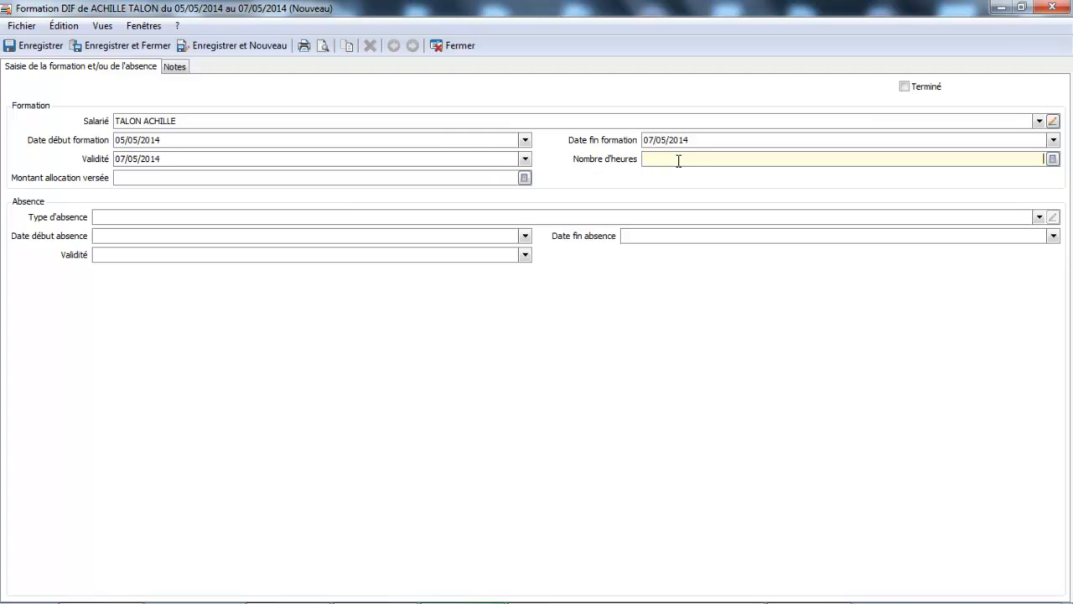
text(21)
click(297, 181)
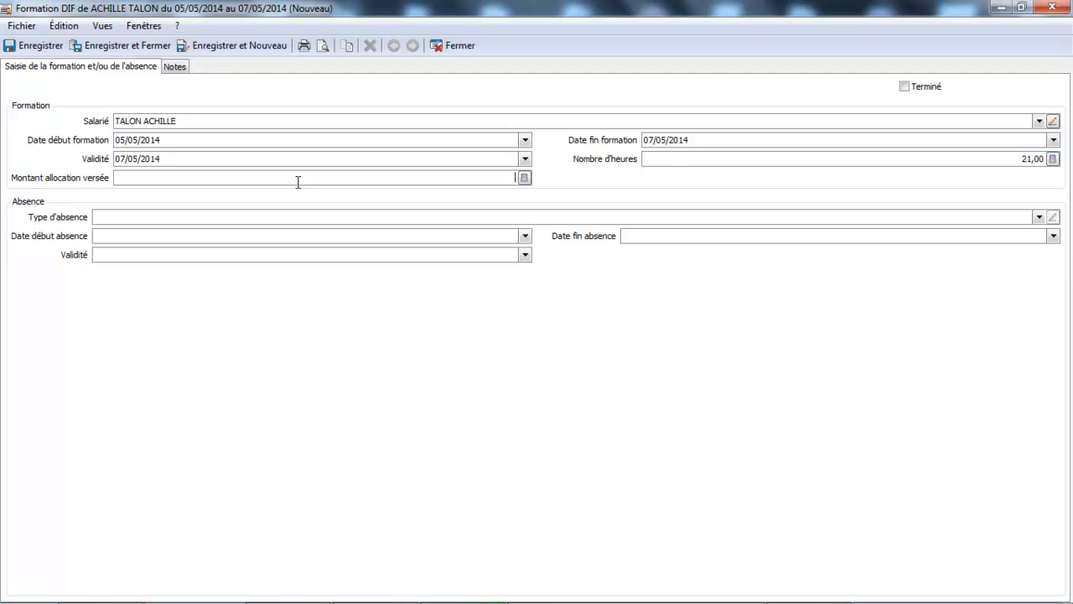
Record a Droit individuel à la formation (DIF) absence from 05/05/2014 to 07/05/2014 on the training, then save and close it.
click(1039, 217)
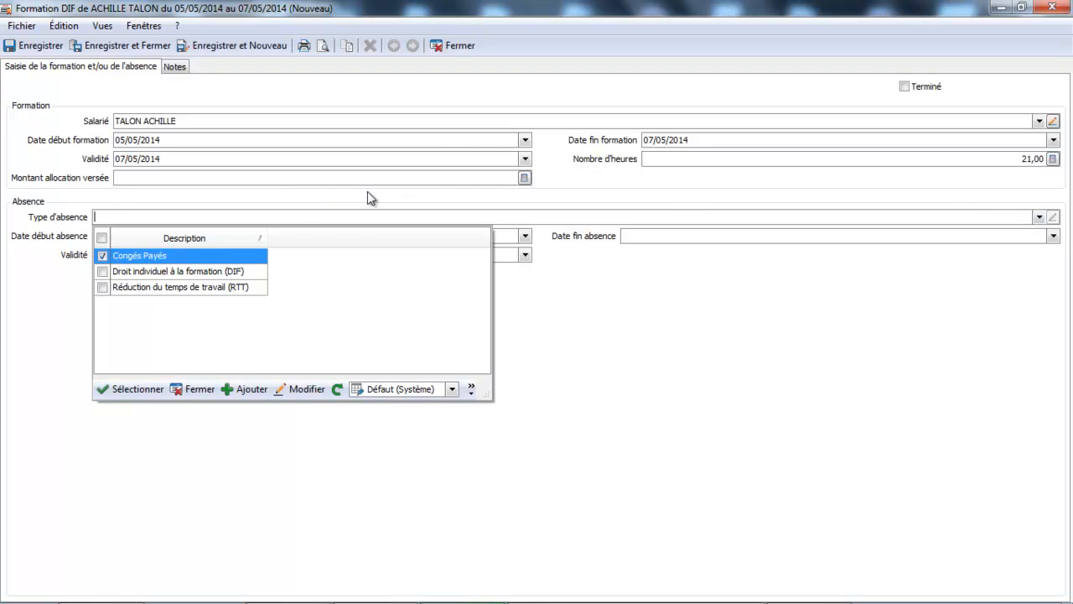
click(236, 271)
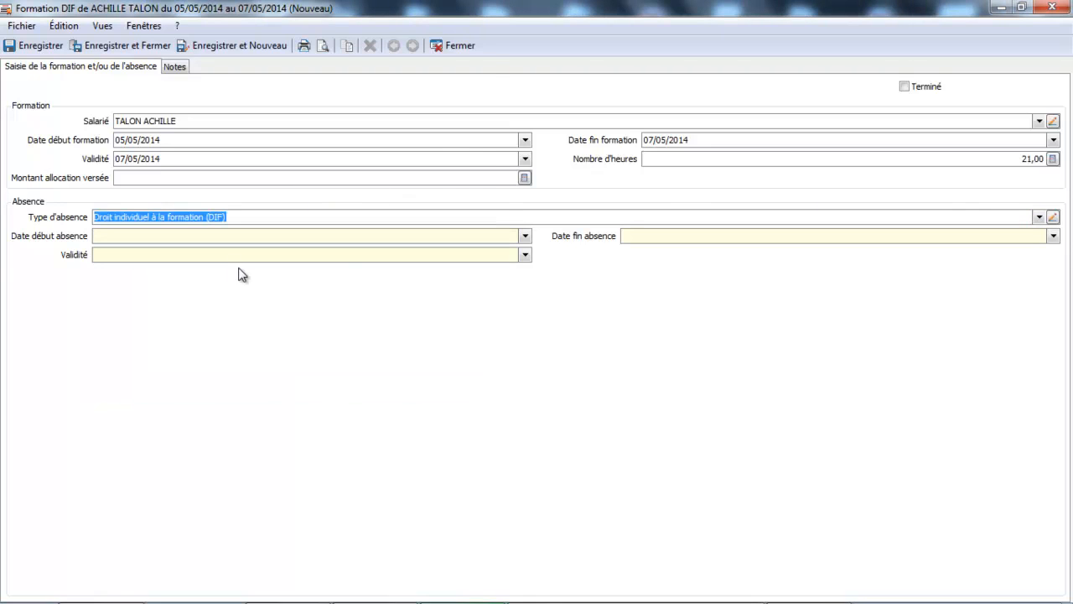
click(525, 236)
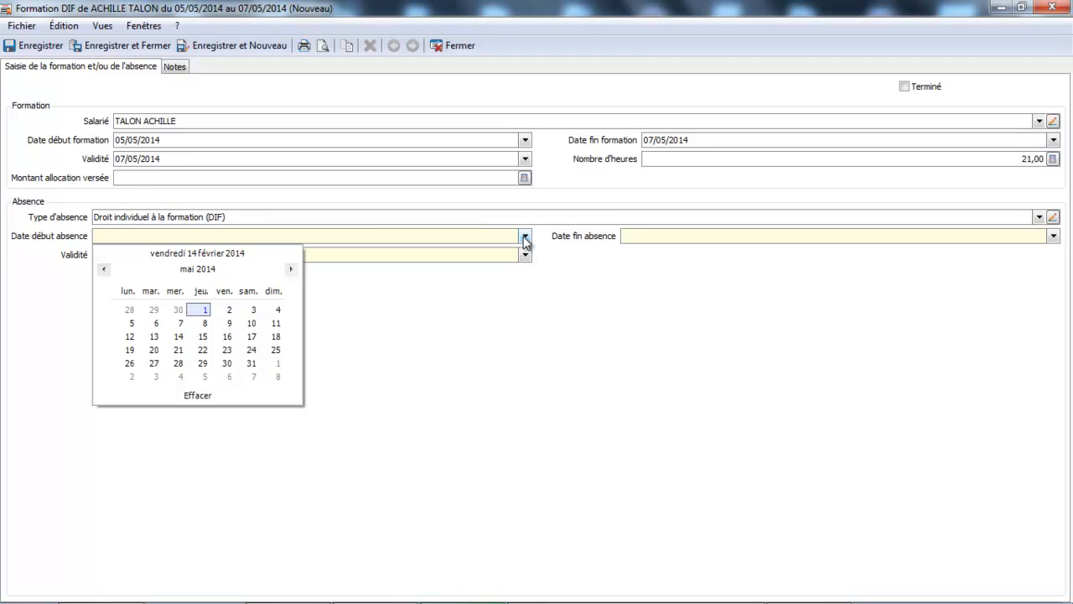
click(134, 326)
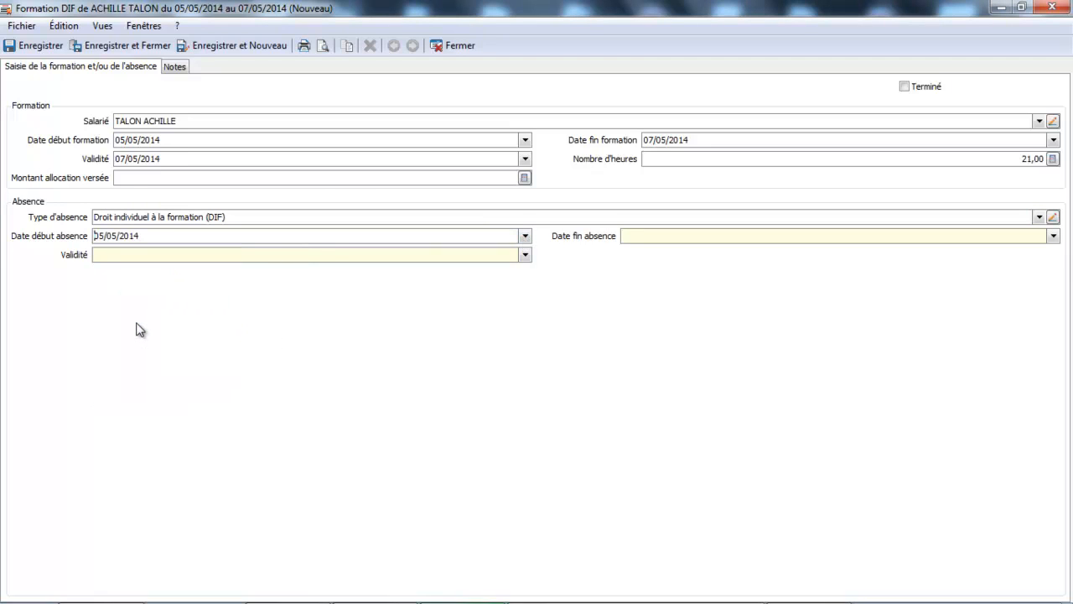
click(1053, 236)
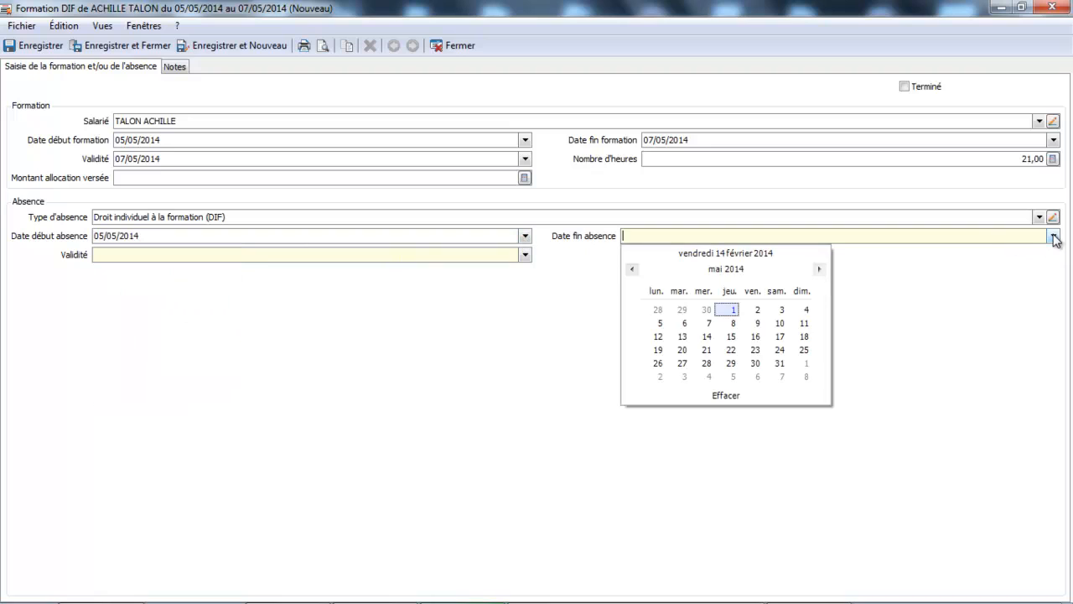
click(711, 325)
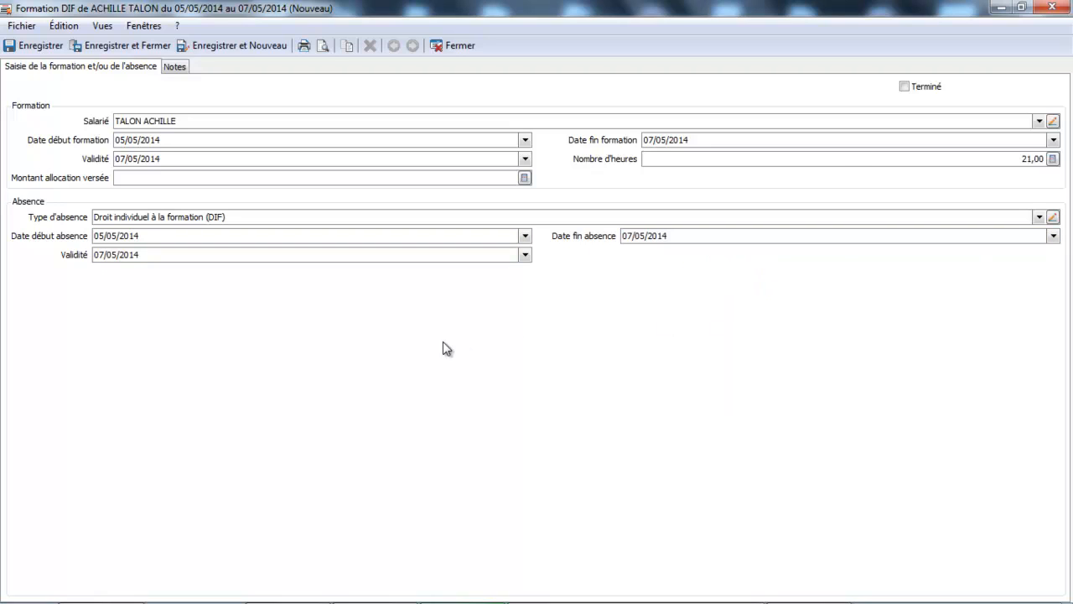
click(134, 48)
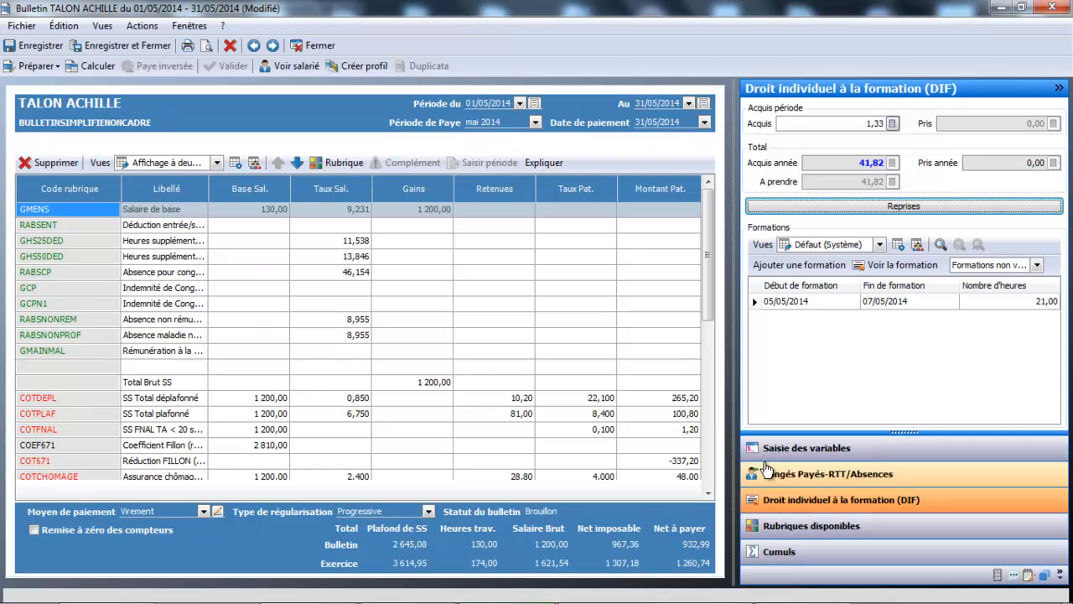
Search the available rubriques for "dif" and insert RABSDIF (Absence pour DIF) into the payslip between GCPN1 and RABSNONREM.
click(783, 529)
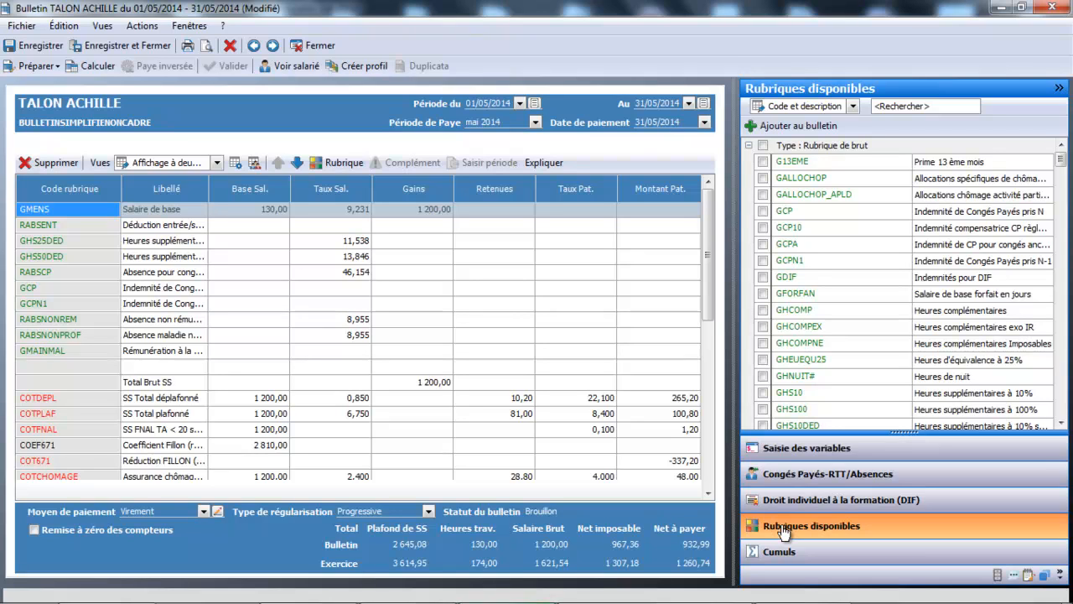
click(902, 104)
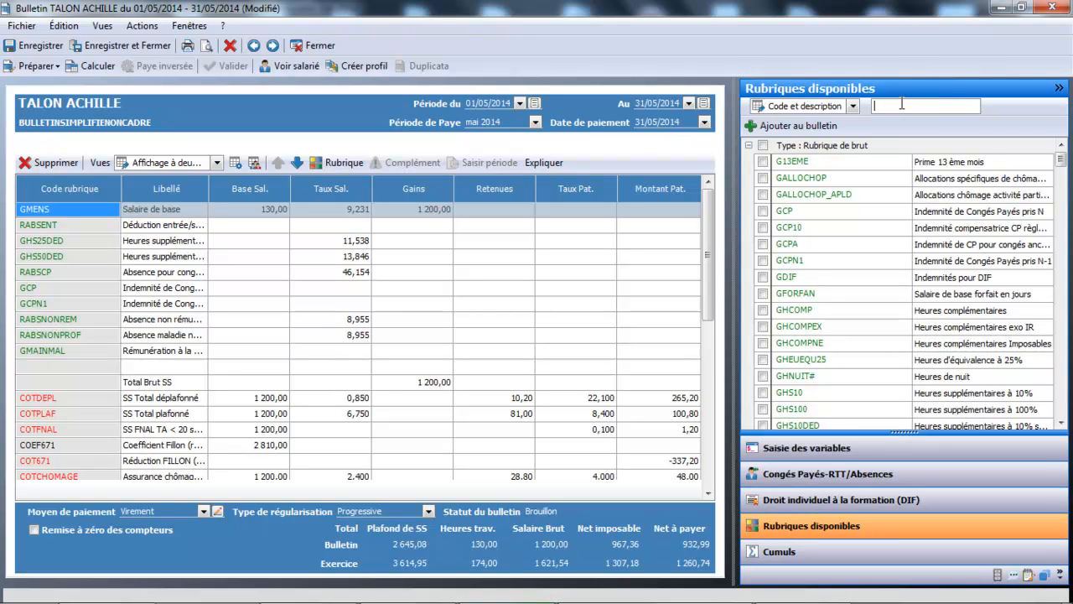
text(dif)
key(Return)
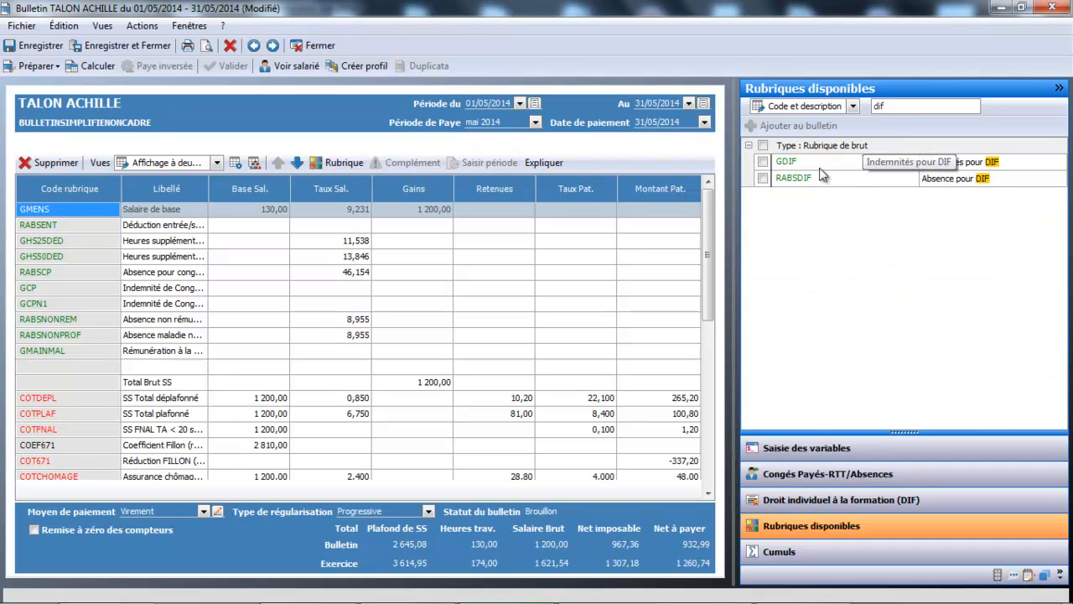
click(768, 183)
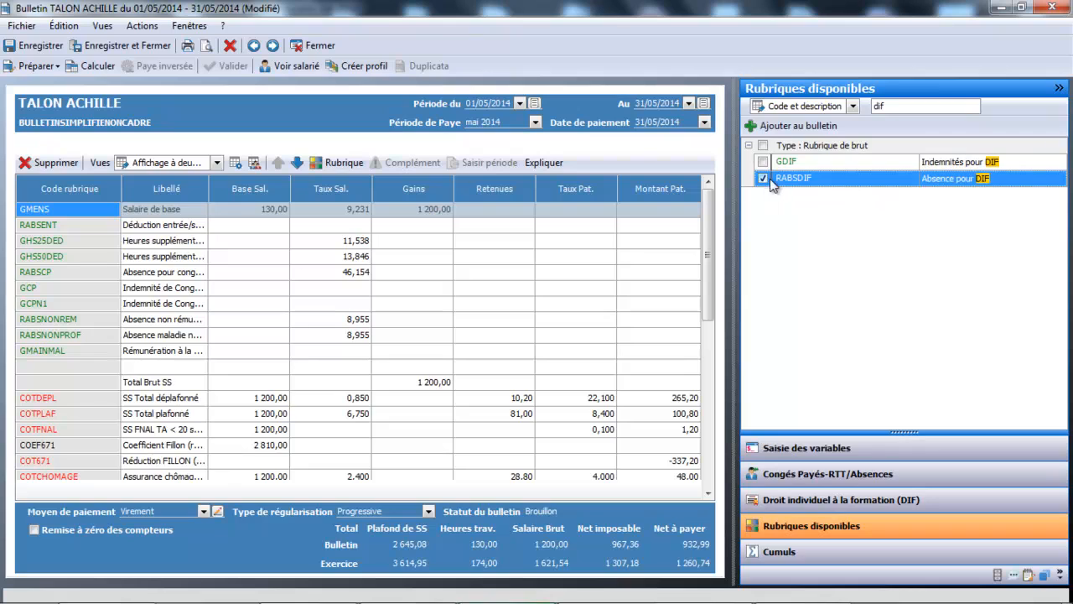
drag(797, 179, 175, 324)
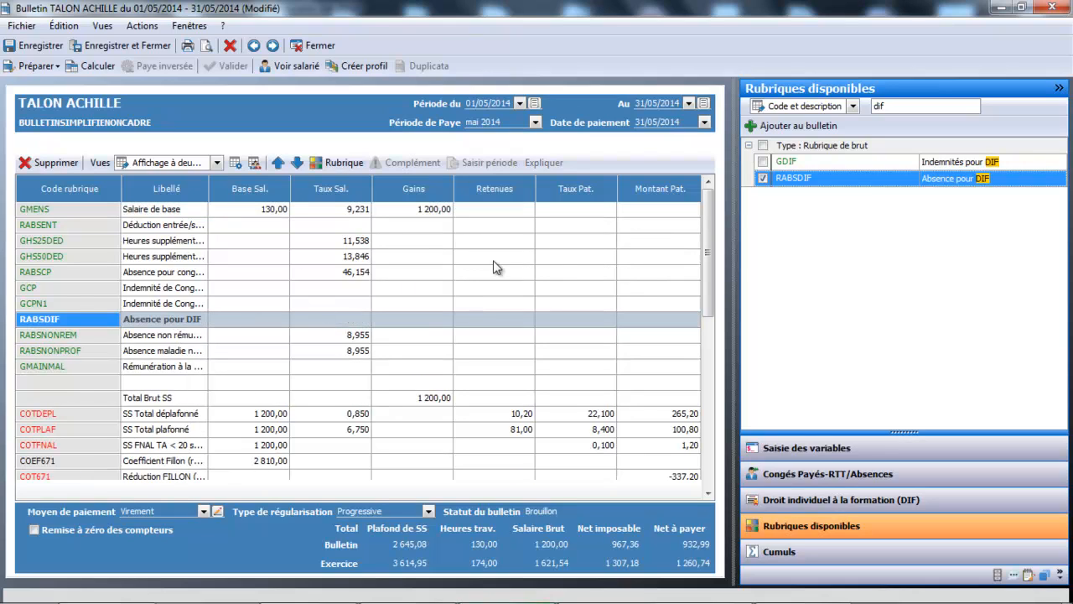
Insert the GDIF (Indemnités pour DIF) rubrique into the payslip below the Total Brut SS line.
click(763, 162)
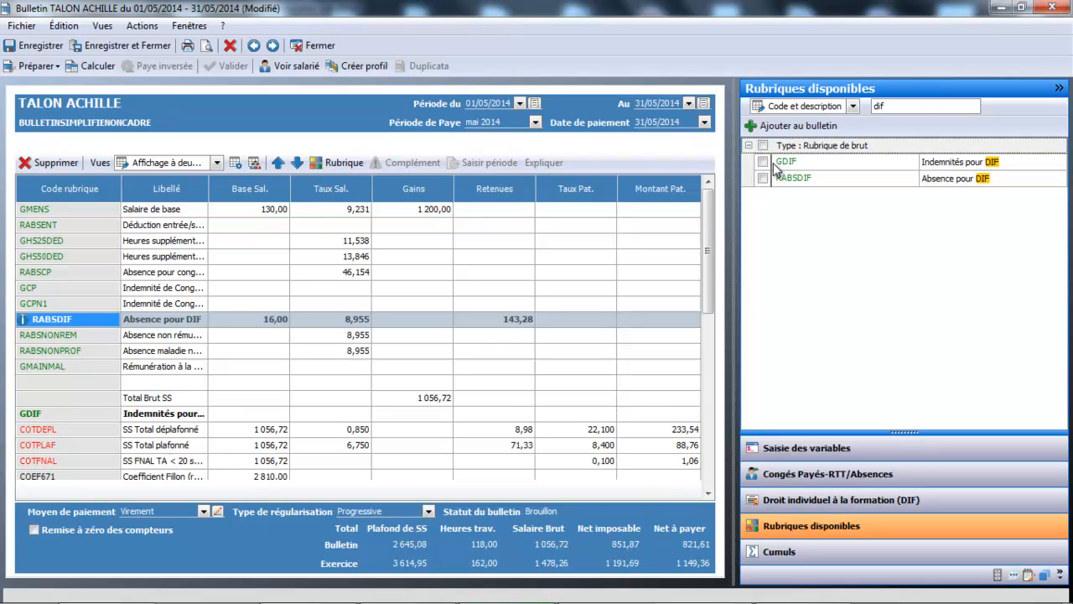
click(773, 164)
click(34, 416)
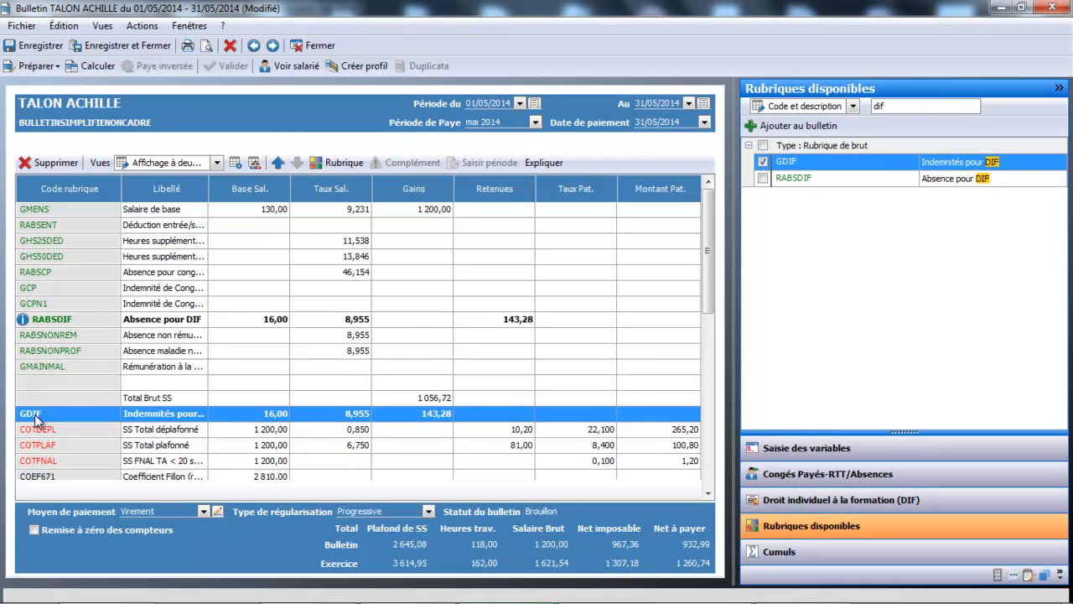
Move the GDIF line up until it sits directly below RABSDIF, and save and close the payslip.
click(278, 164)
click(200, 415)
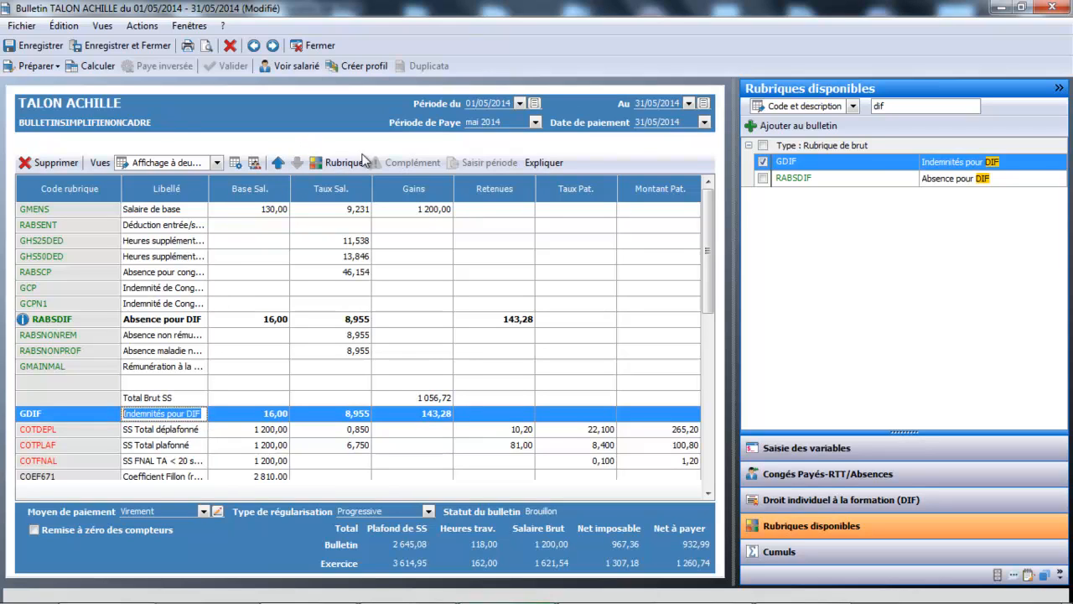
click(278, 165)
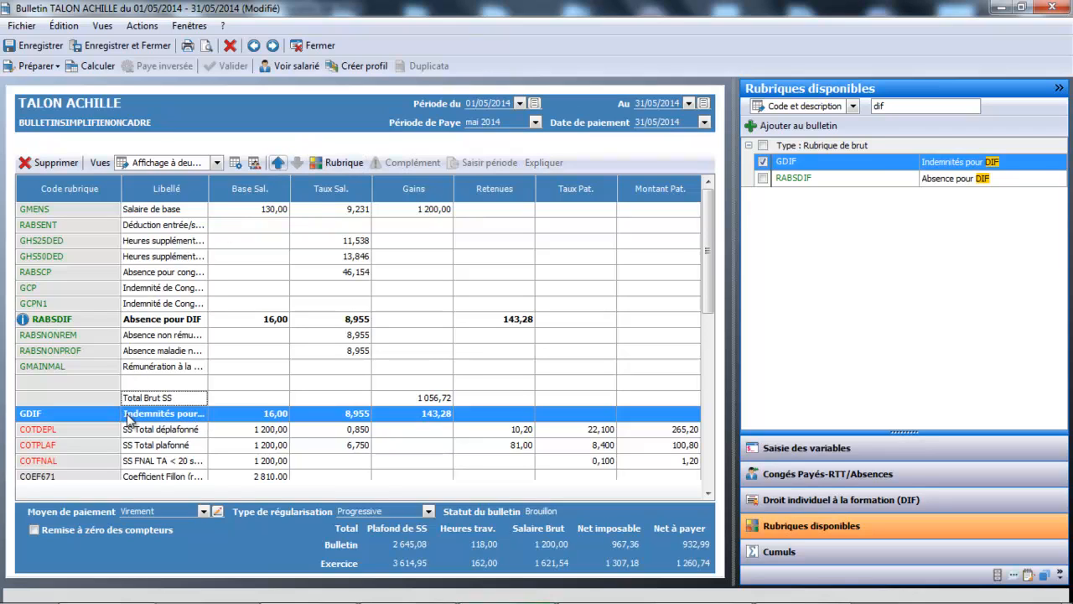
click(277, 163)
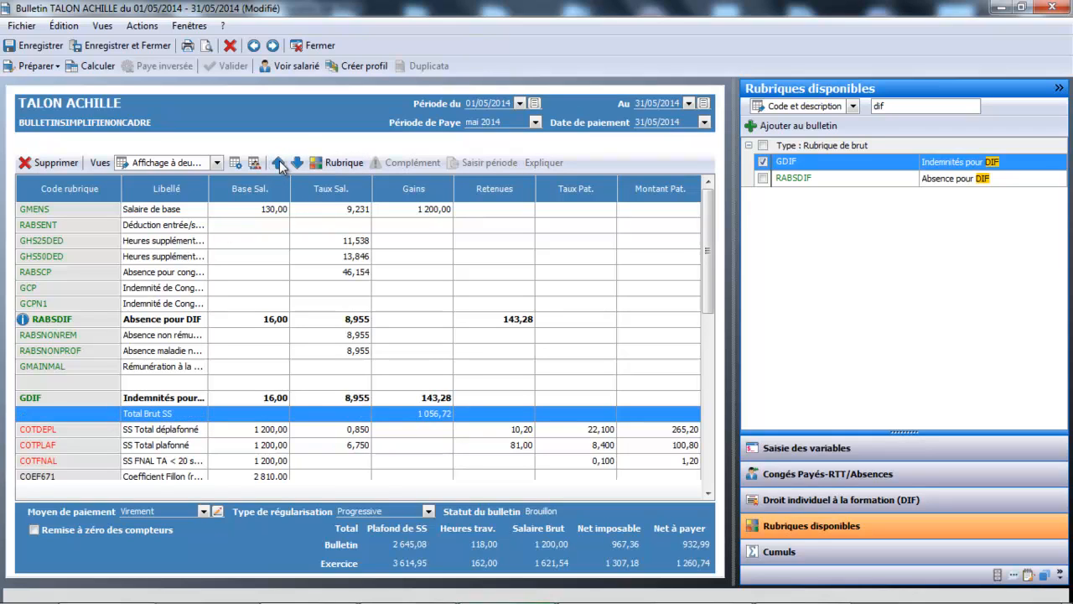
click(174, 384)
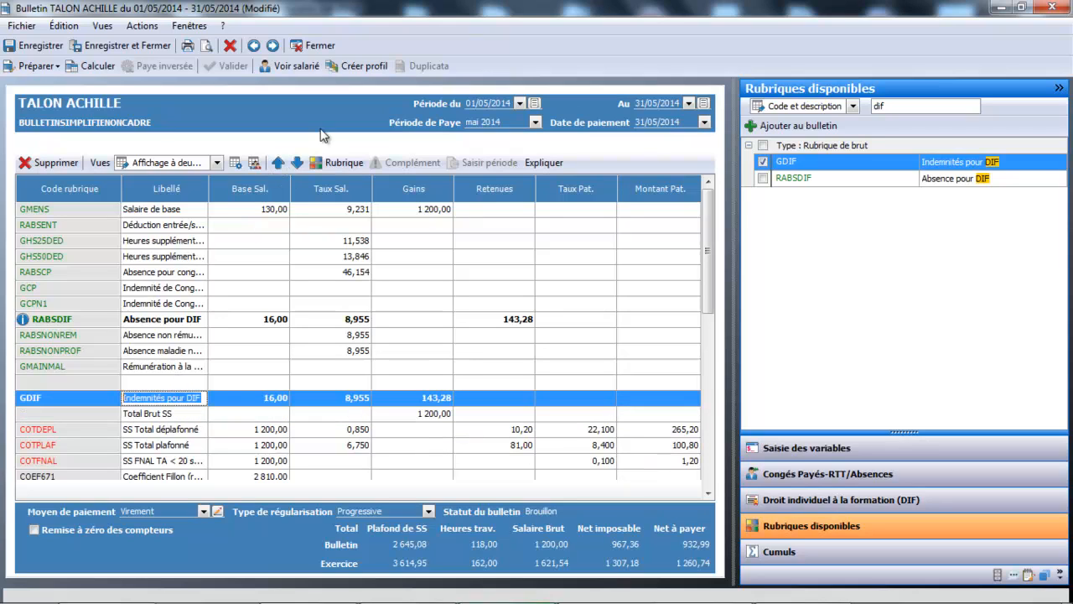
click(278, 165)
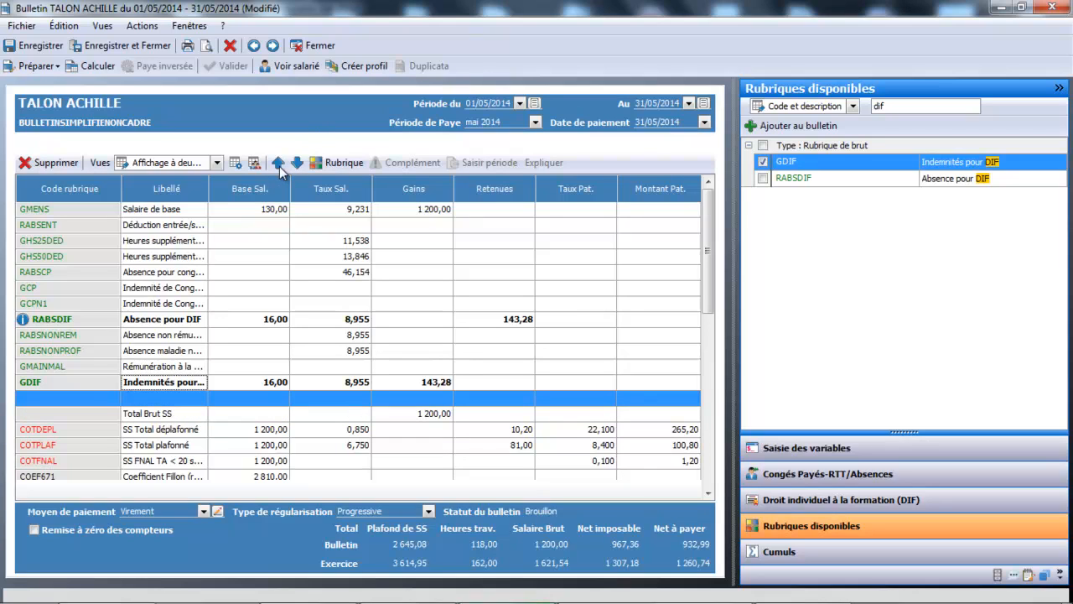
click(194, 385)
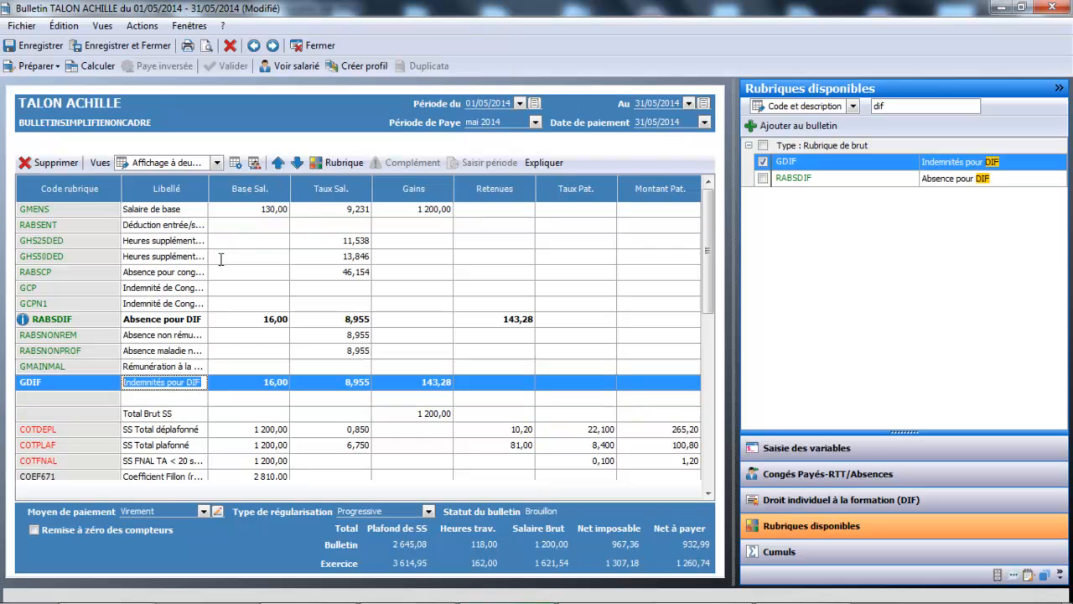
click(278, 164)
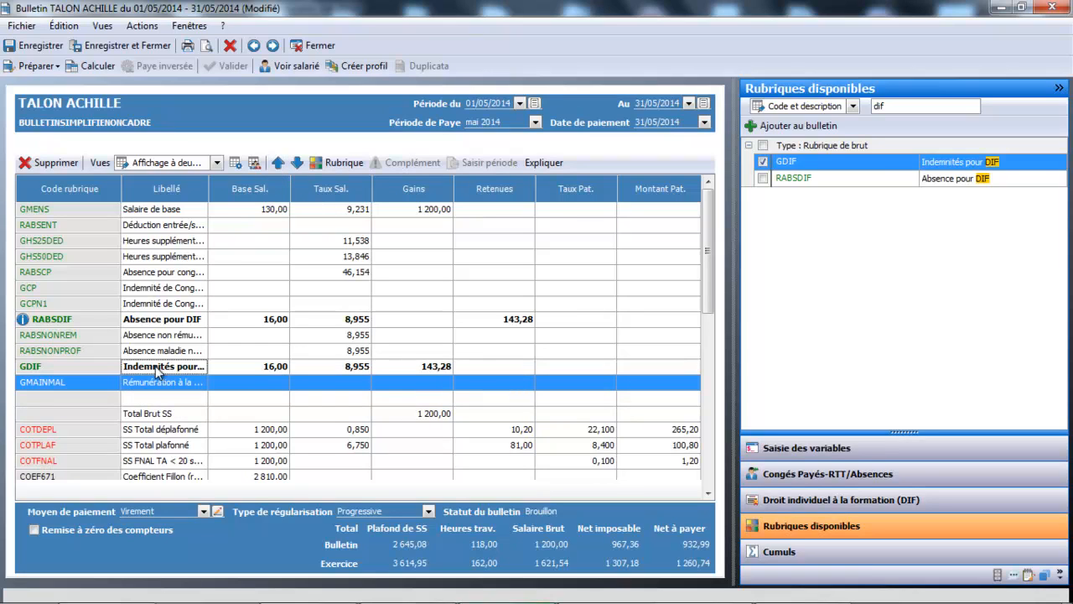
click(159, 370)
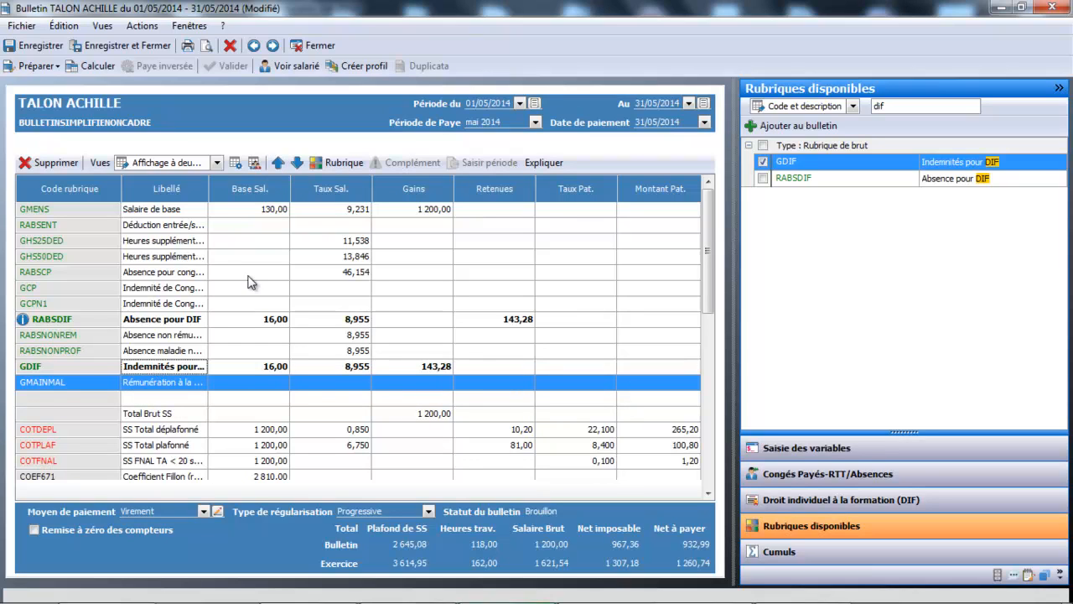
click(279, 164)
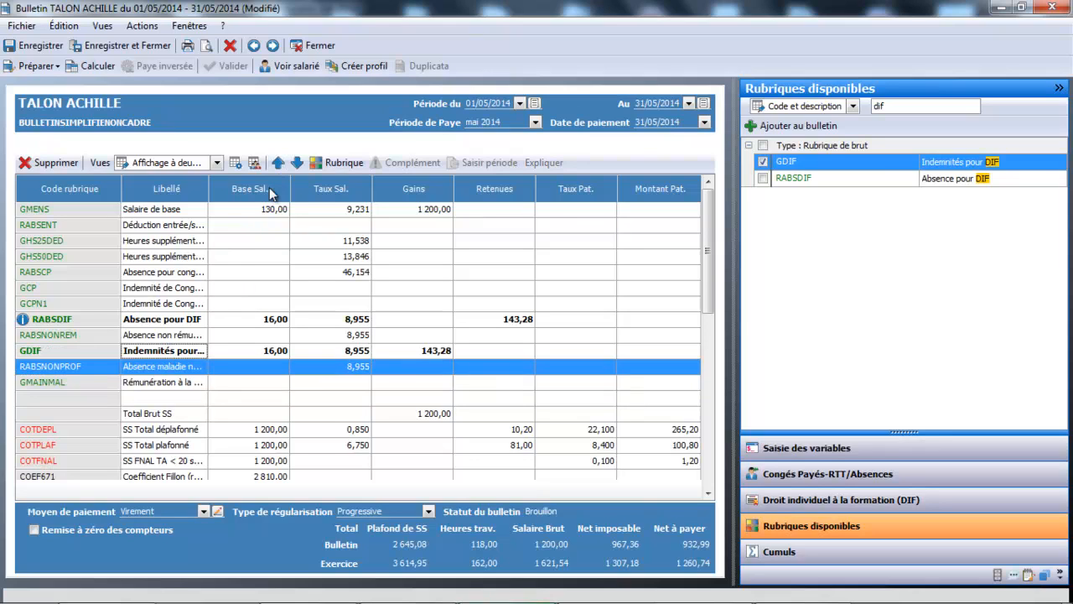
click(278, 161)
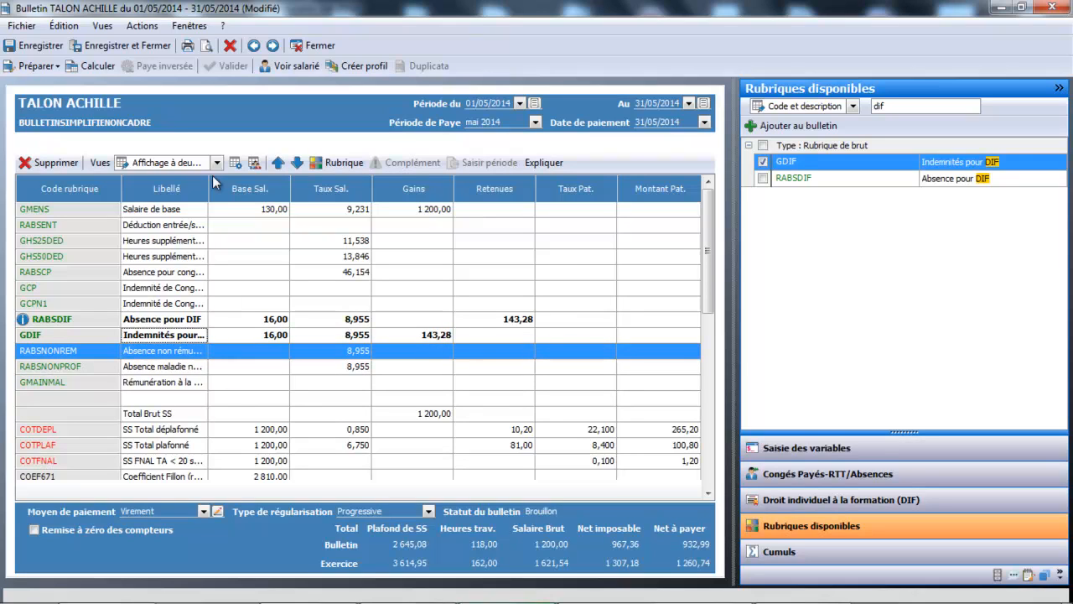
click(138, 48)
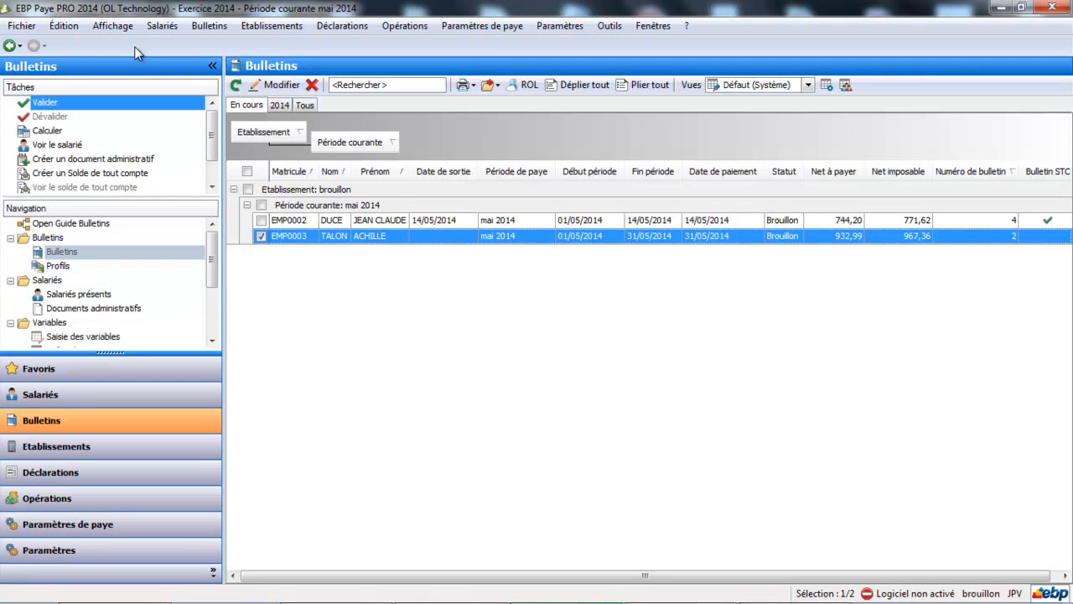
Reopen the payslip, examine the DIF absence and indemnity lines in its print preview, and close both windows.
click(334, 236)
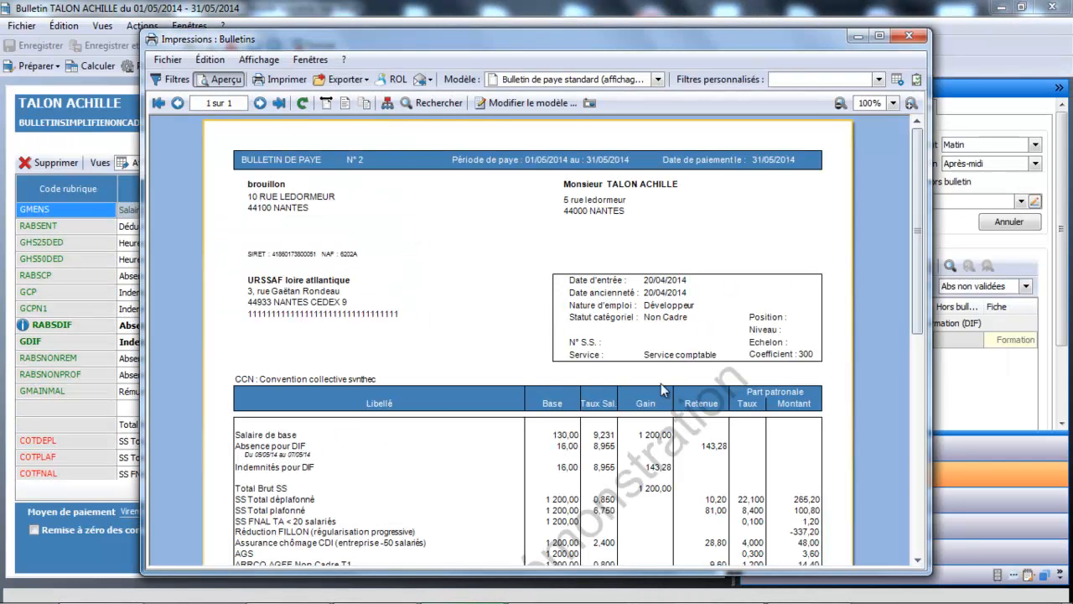
scroll(393, 300, down, 4)
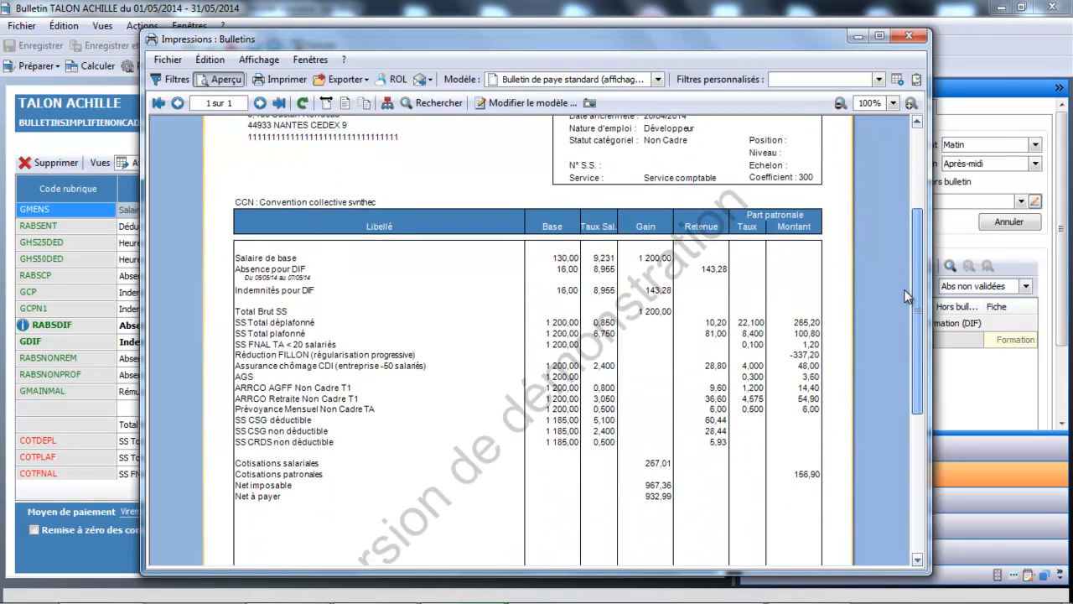
click(912, 38)
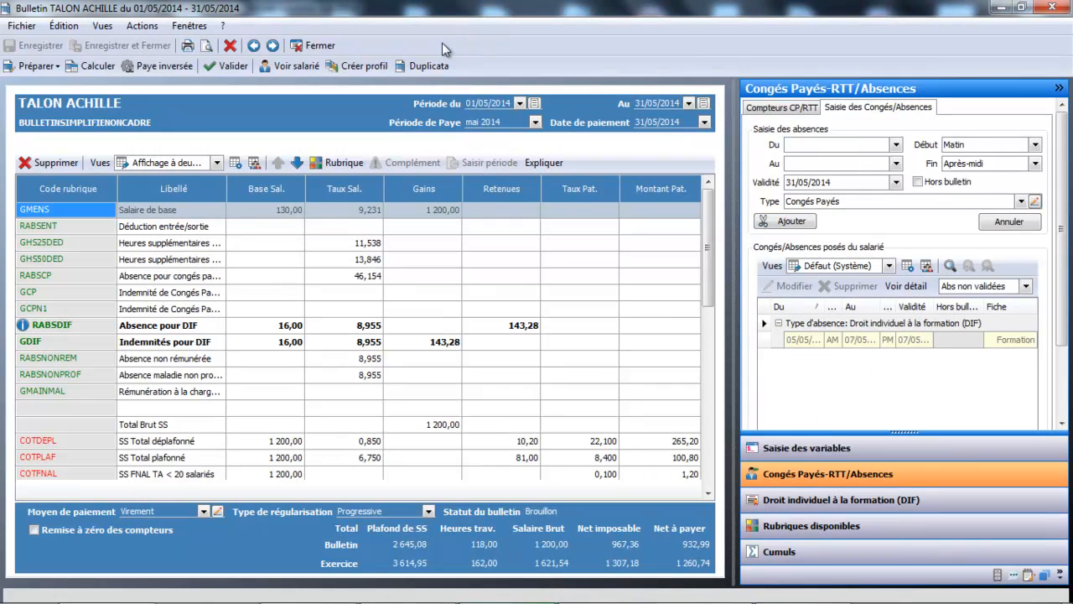
click(307, 45)
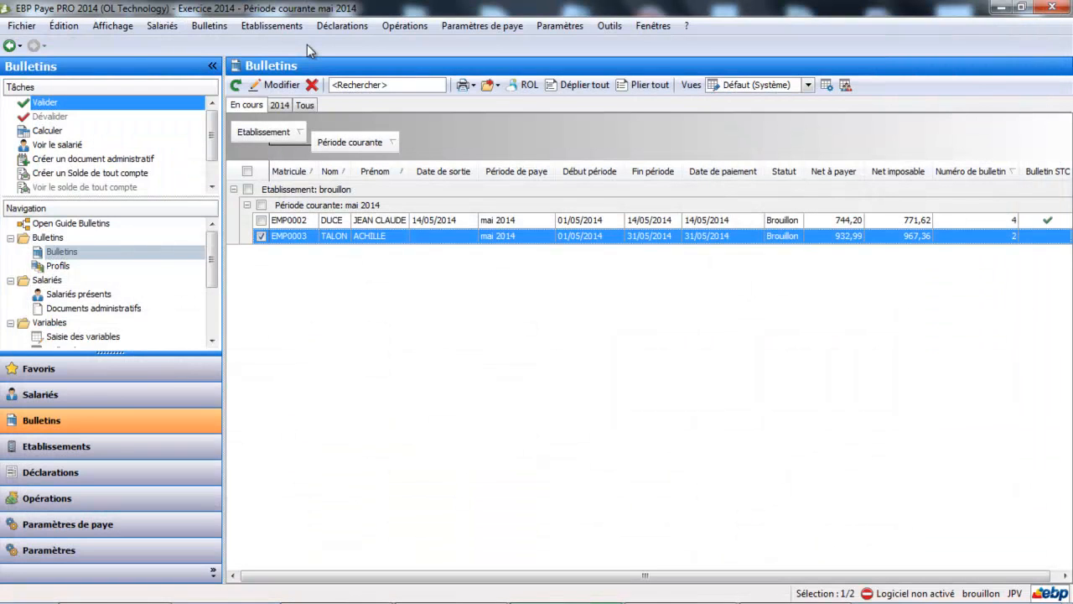
Open the employee's record from the May 2014 payslip and start creating an administrative document for the employee.
click(295, 236)
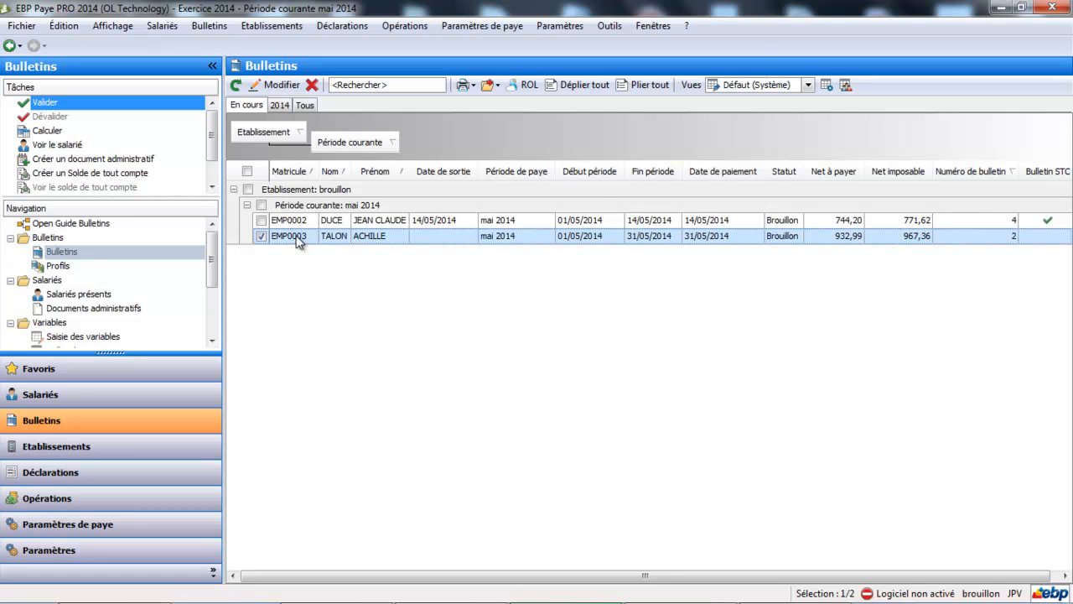
double_click(298, 241)
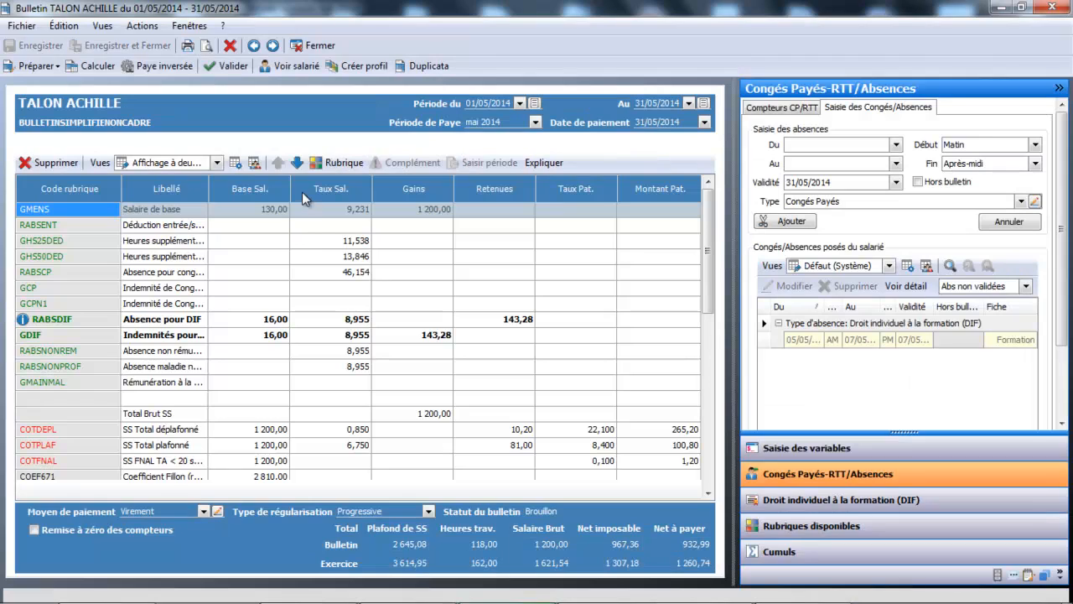
click(309, 66)
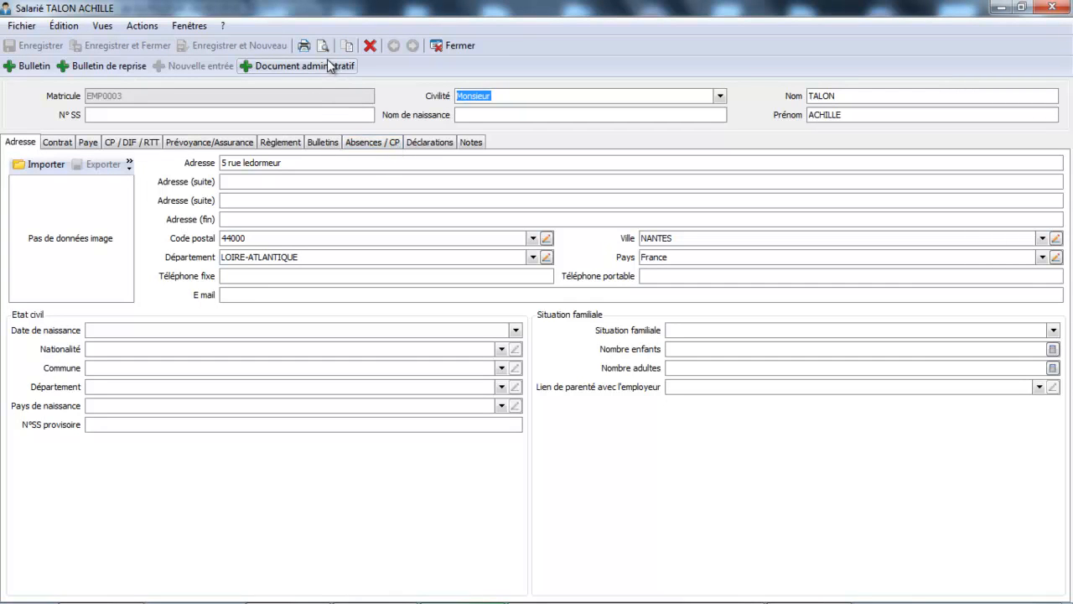
click(328, 63)
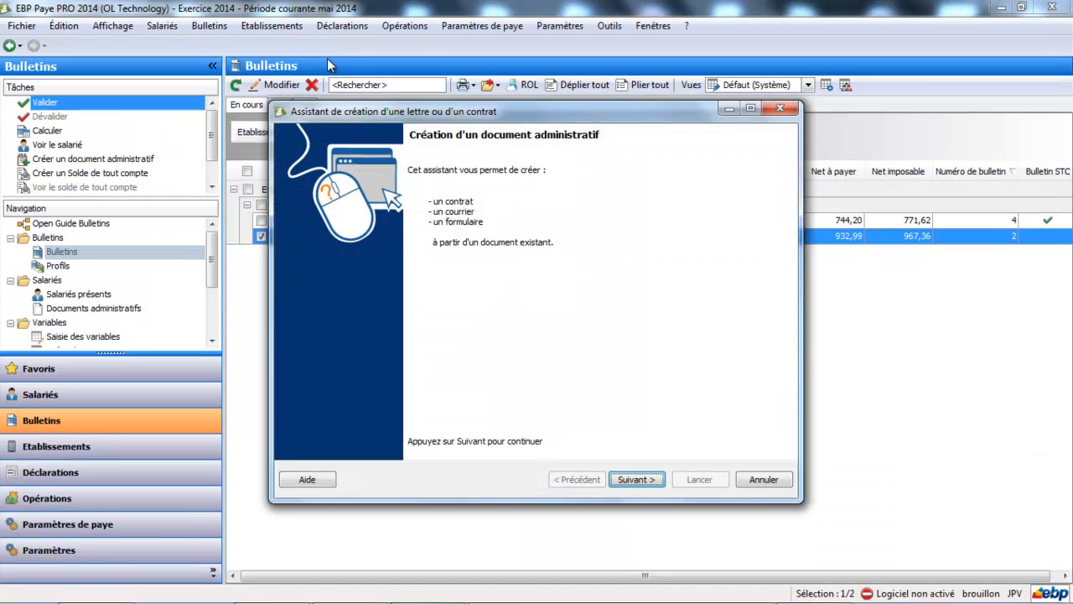
Choose the payslip document model BUL_LETTRE_INFO_DIF (Lettre d'information DIF) in the document creation assistant.
click(635, 480)
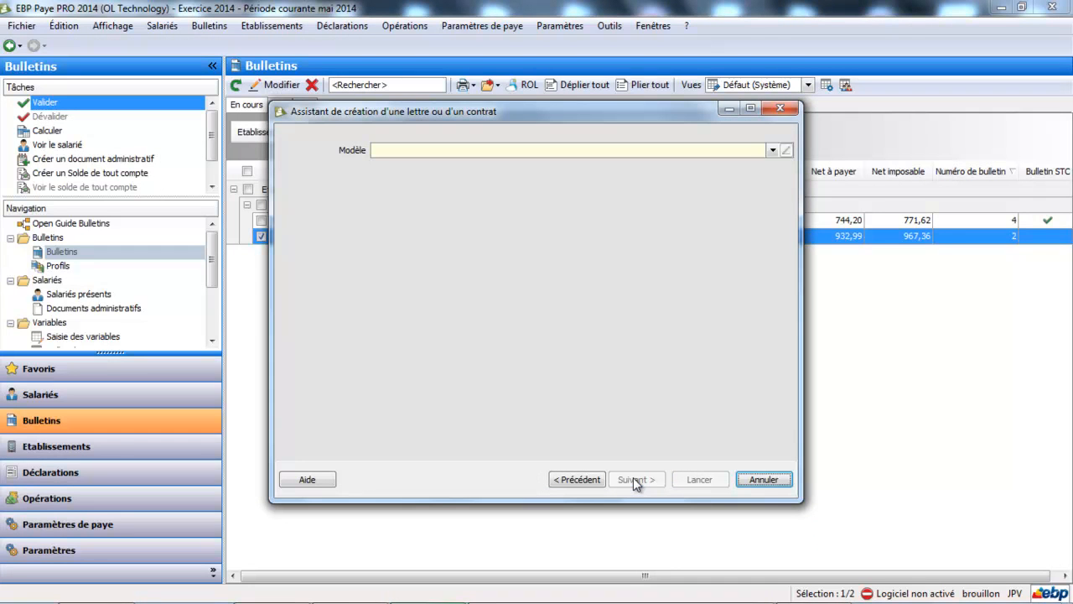
click(773, 152)
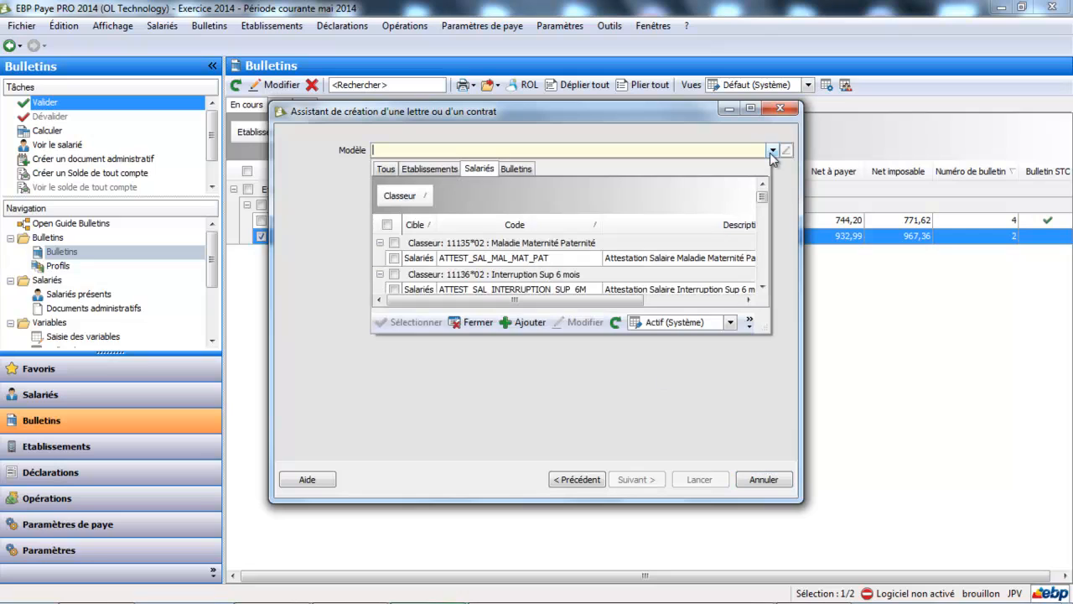
click(518, 169)
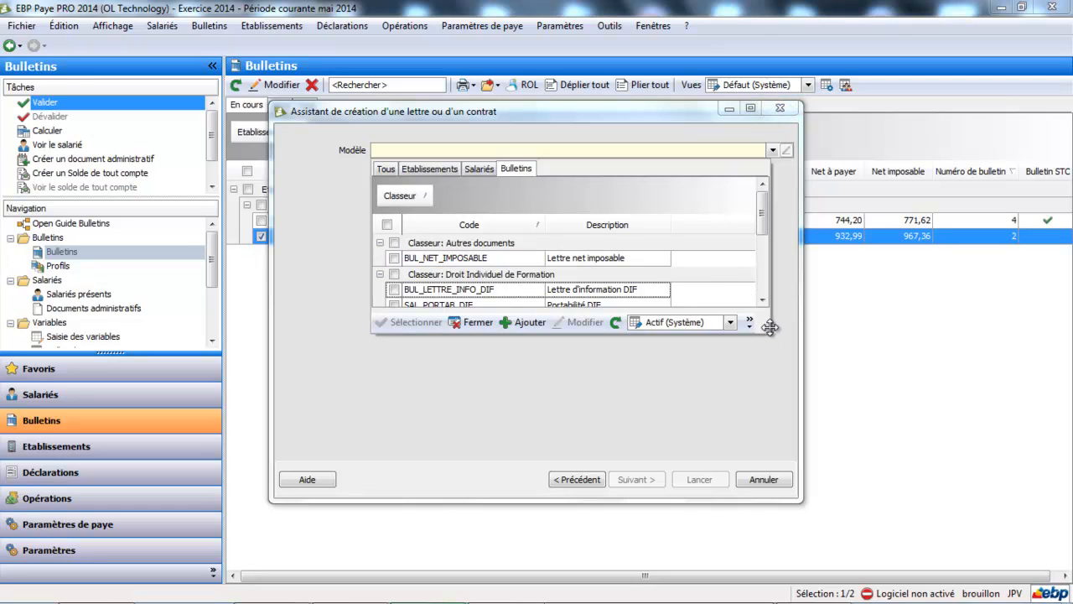
drag(770, 327, 956, 523)
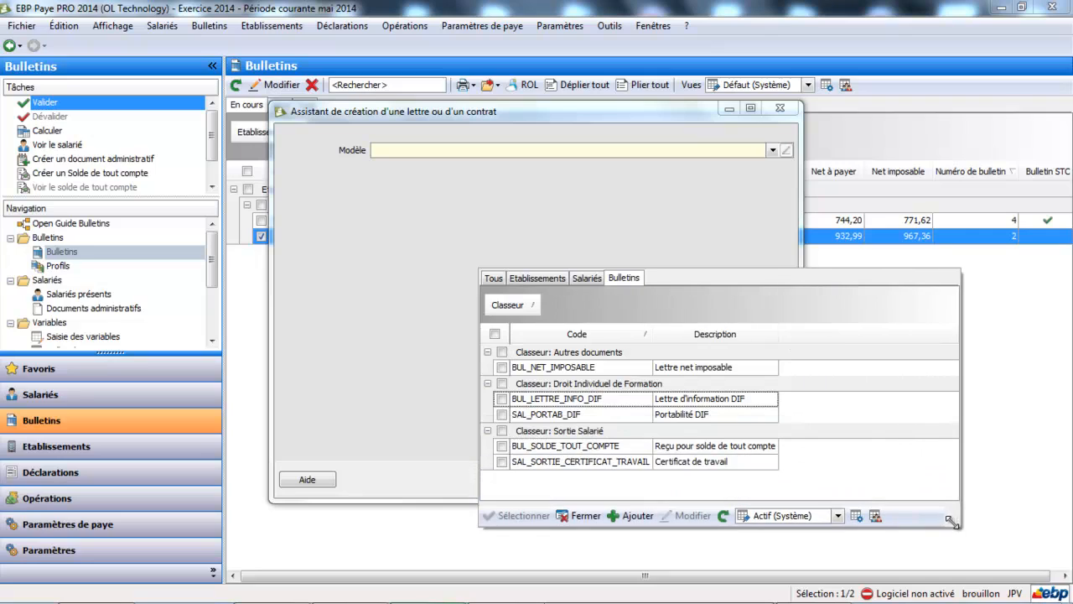
click(502, 400)
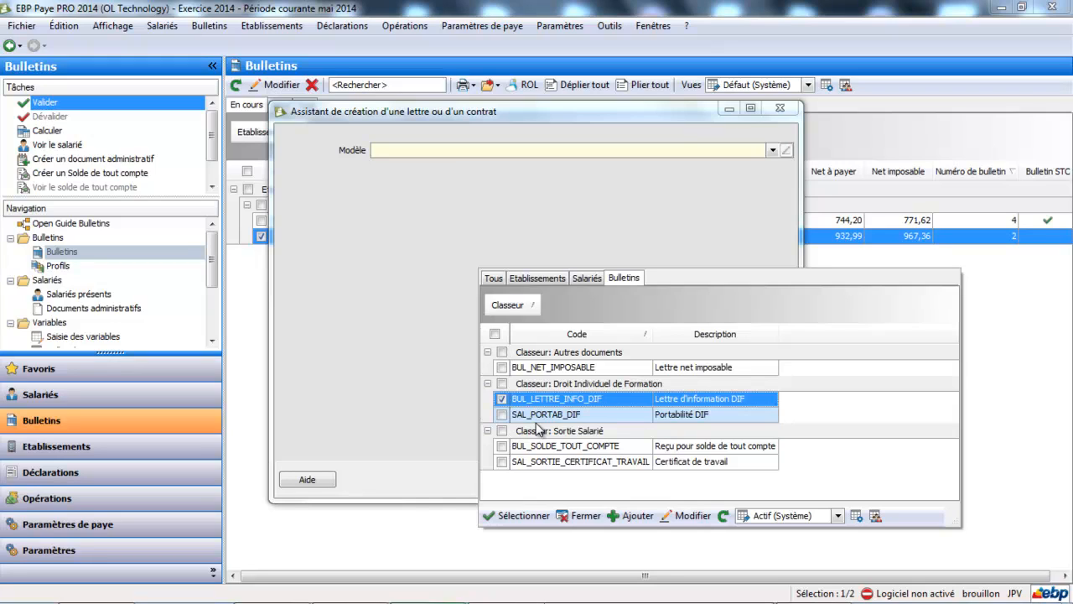
click(535, 523)
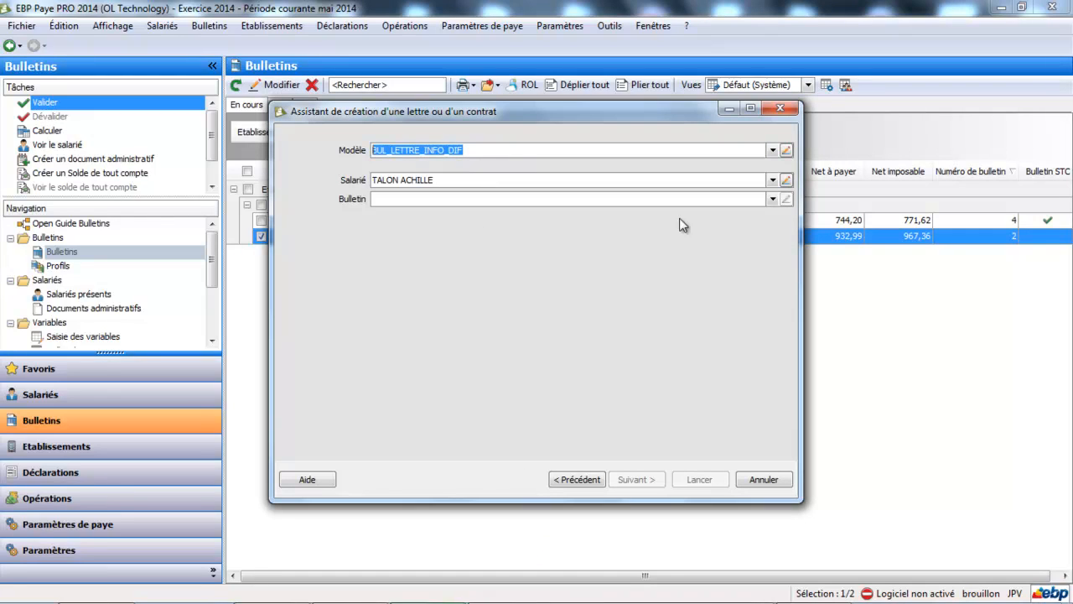
Select the employee's May 2014 payslip (01/05/2014 - 31/05/2014) for the letter, generate the document, and close the assistant.
click(773, 199)
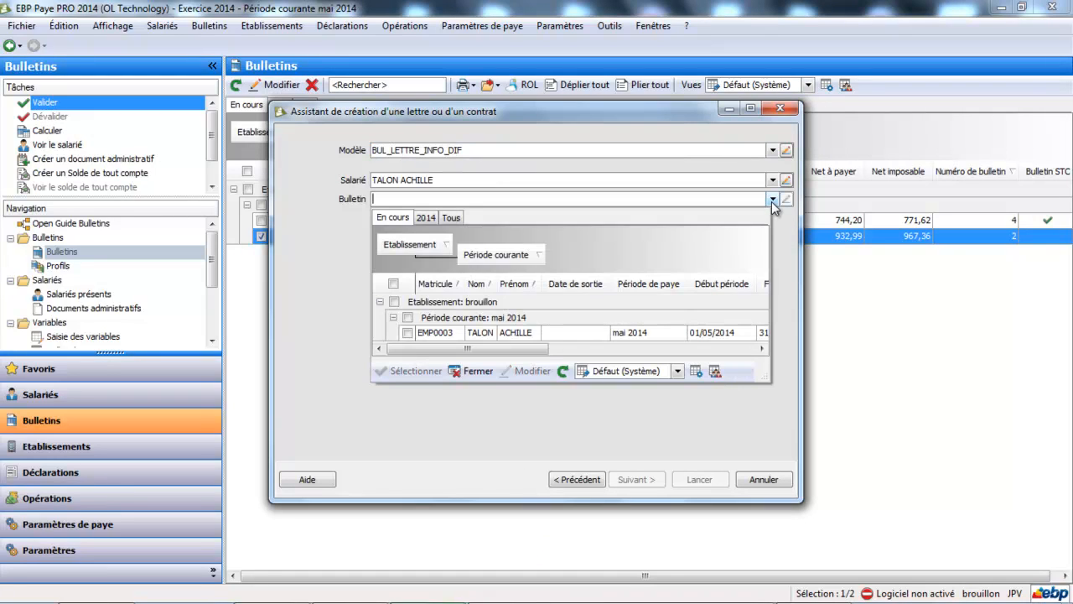
click(408, 333)
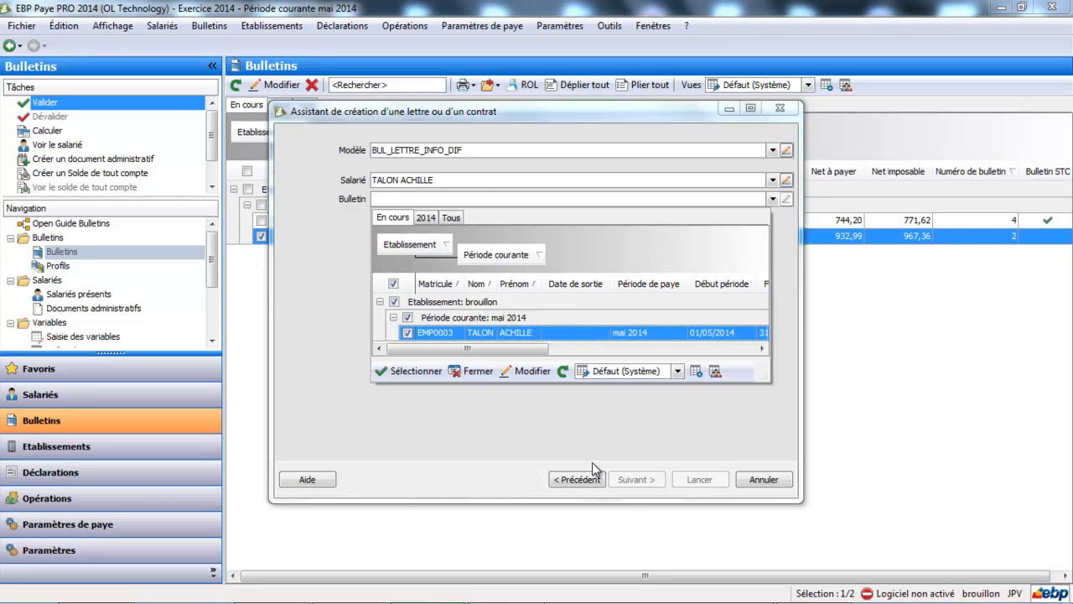
click(424, 374)
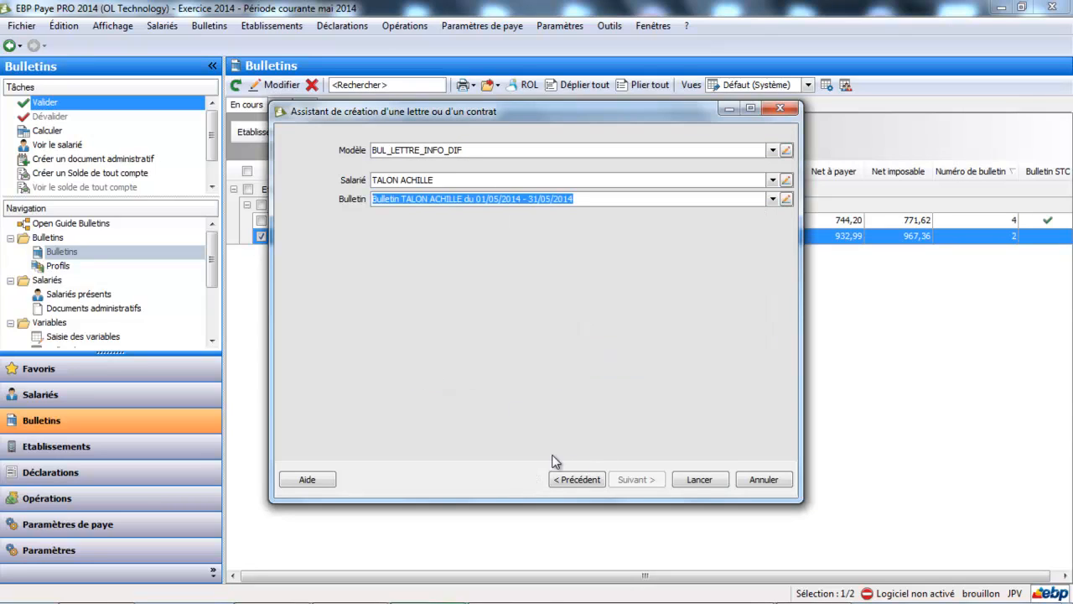
click(701, 481)
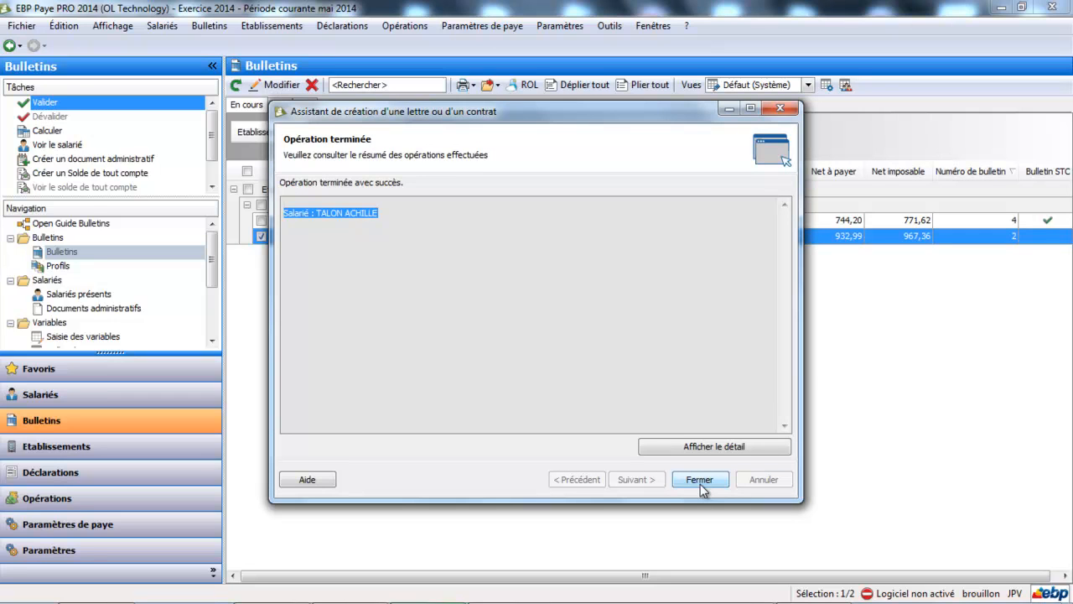
click(701, 484)
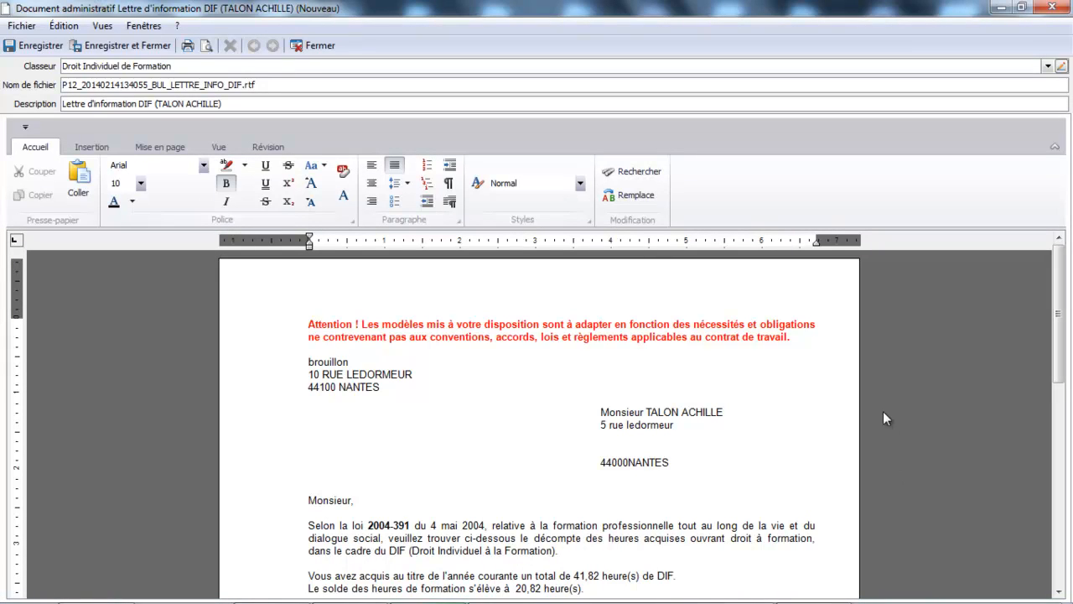
Delete the red "Attention !" notice above the sender's address in the DIF information letter, and save and close the document.
drag(798, 347, 300, 336)
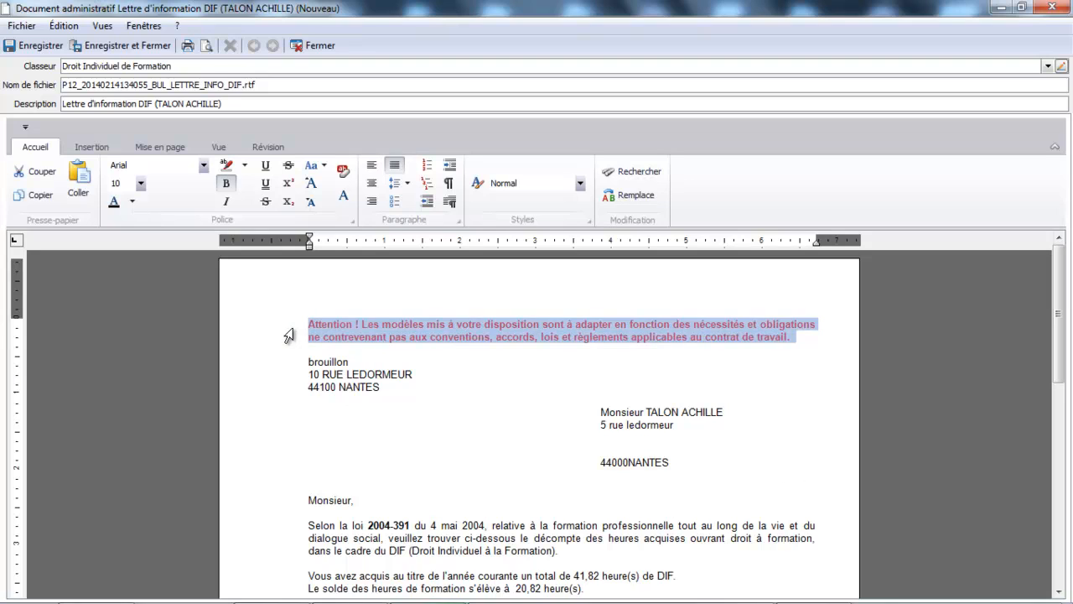
key(Delete)
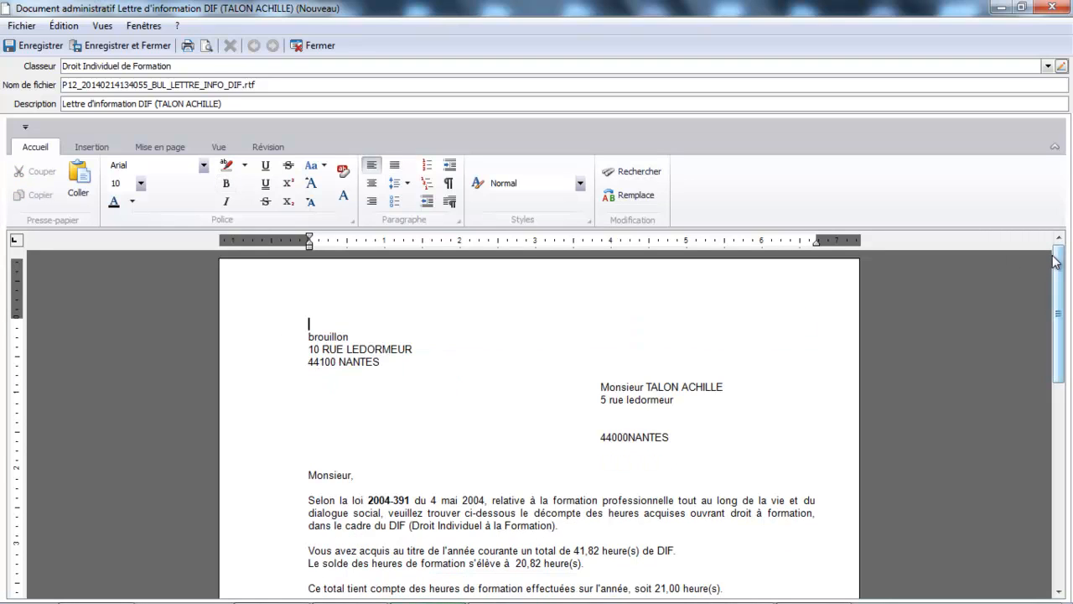
drag(1055, 260, 1055, 323)
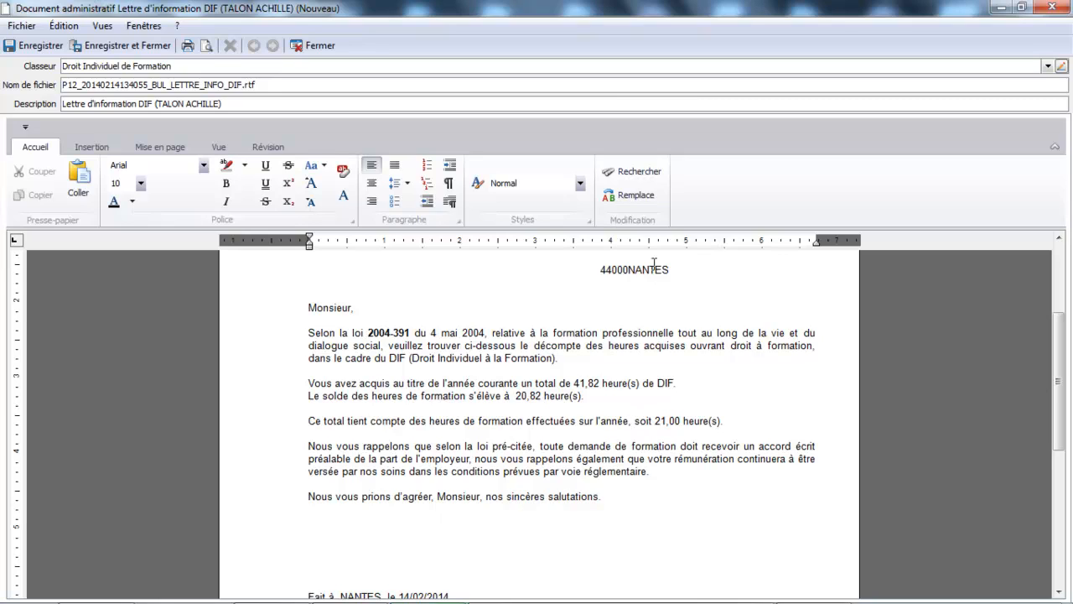
click(124, 44)
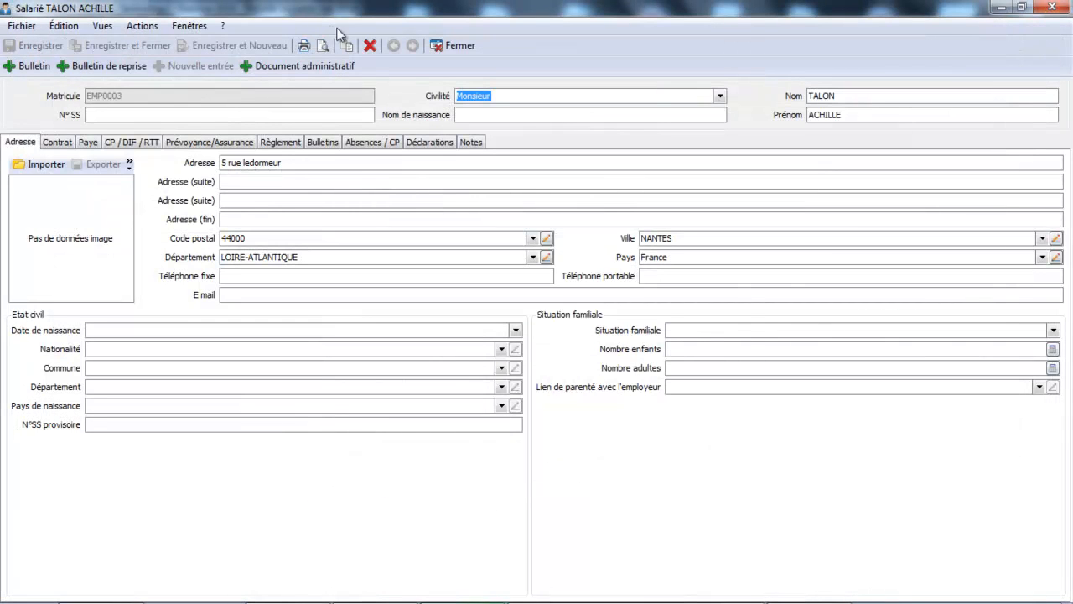
Close the employee's record and open the list of administrative documents (Documents administratifs).
click(457, 45)
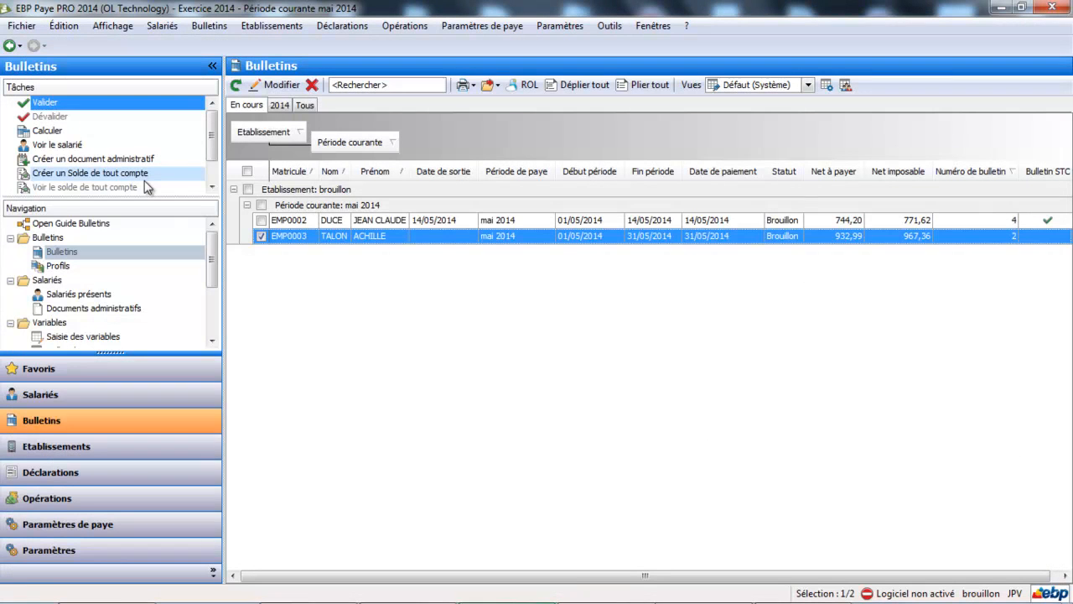
click(109, 307)
scroll(114, 312, down, 2)
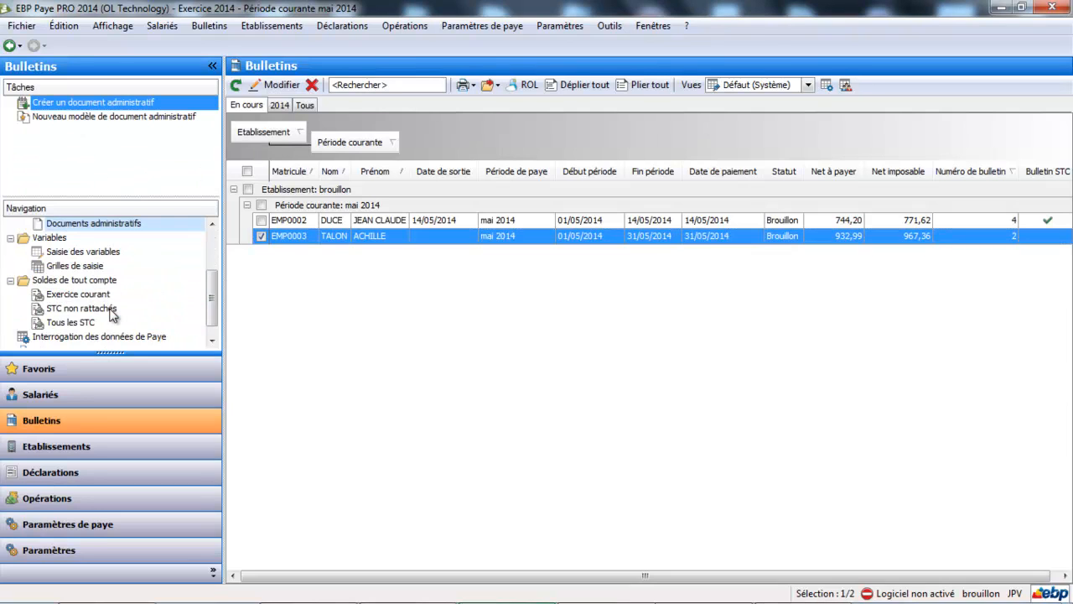